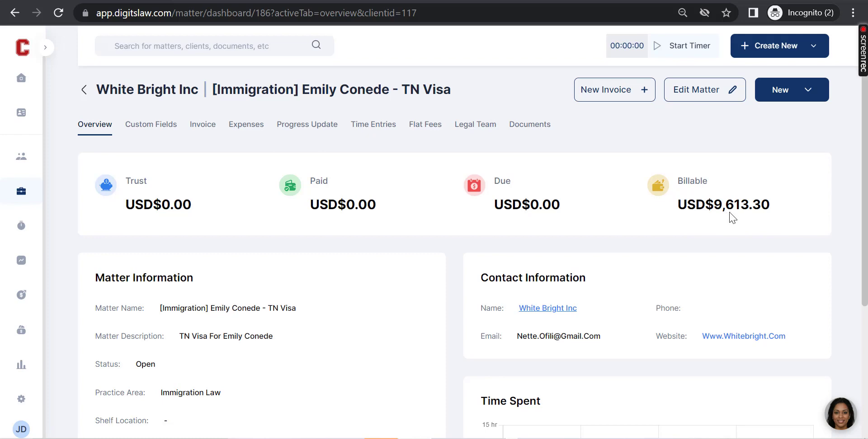
{"action": "scroll", "coordinate": [717, 270], "scroll_direction": "down", "scroll_amount": 1}
{"action": "scroll", "coordinate": [713, 275], "scroll_direction": "up", "scroll_amount": 1}
{"action": "left_click", "coordinate": [41, 52]}
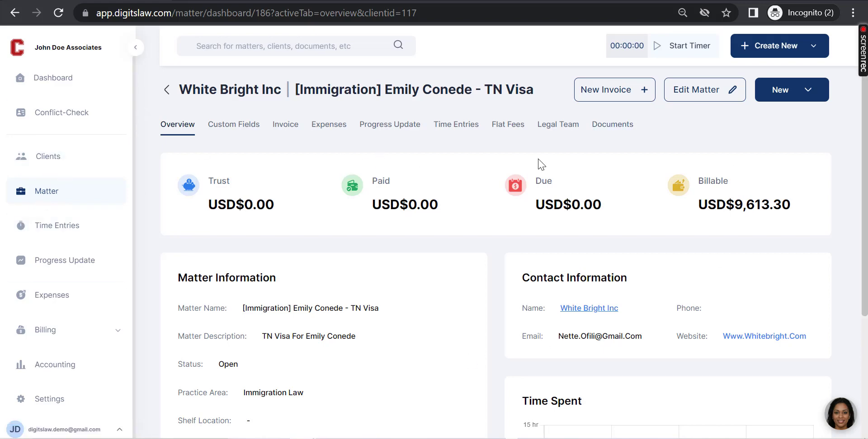
{"action": "left_click", "coordinate": [135, 48]}
Step: Start creating a new invoice
{"action": "left_click", "coordinate": [803, 43]}
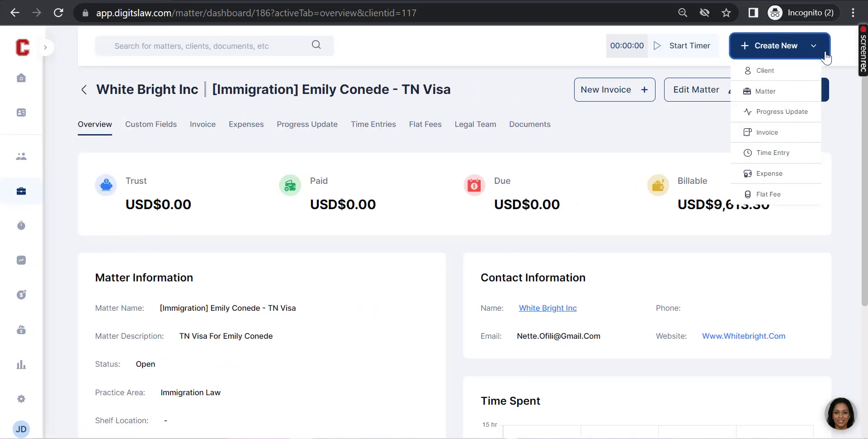
{"action": "left_click", "coordinate": [809, 47]}
{"action": "left_click", "coordinate": [779, 50]}
{"action": "left_click", "coordinate": [760, 135]}
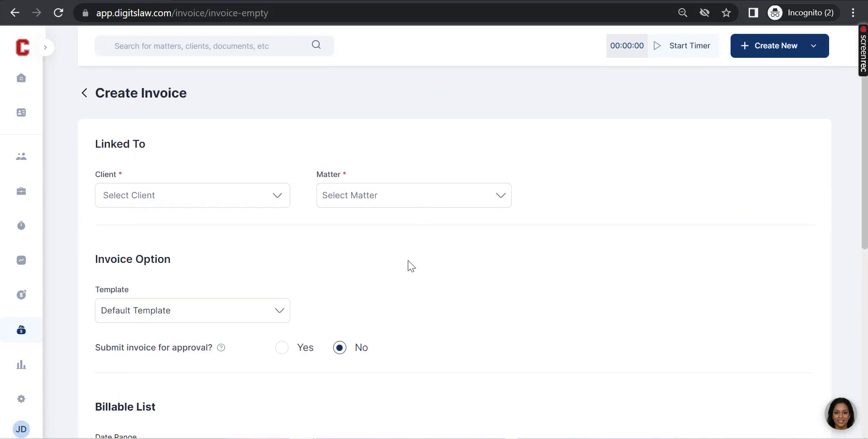
Step: Link the invoice to the client White Bright Inc and its immigration TN Visa matter
{"action": "left_click", "coordinate": [234, 200]}
{"action": "scroll", "coordinate": [194, 328], "scroll_direction": "down", "scroll_amount": 2}
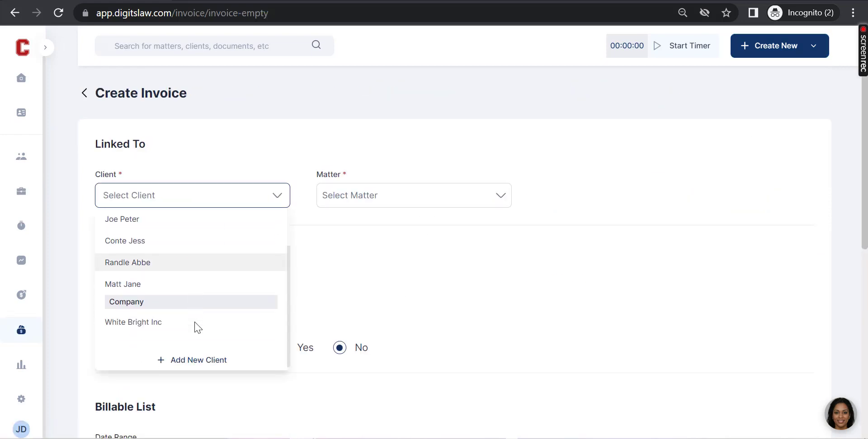
{"action": "left_click", "coordinate": [160, 332]}
{"action": "left_click", "coordinate": [351, 197]}
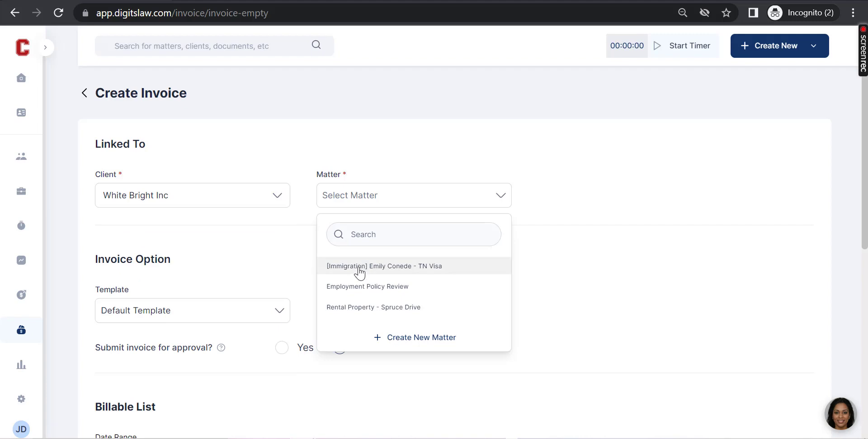
{"action": "left_click", "coordinate": [359, 267]}
Step: Review the invoice form's template, approval, billable list and sales tax options
{"action": "scroll", "coordinate": [338, 321], "scroll_direction": "down", "scroll_amount": 1}
{"action": "scroll", "coordinate": [337, 322], "scroll_direction": "down", "scroll_amount": 5}
{"action": "scroll", "coordinate": [273, 141], "scroll_direction": "up", "scroll_amount": 1}
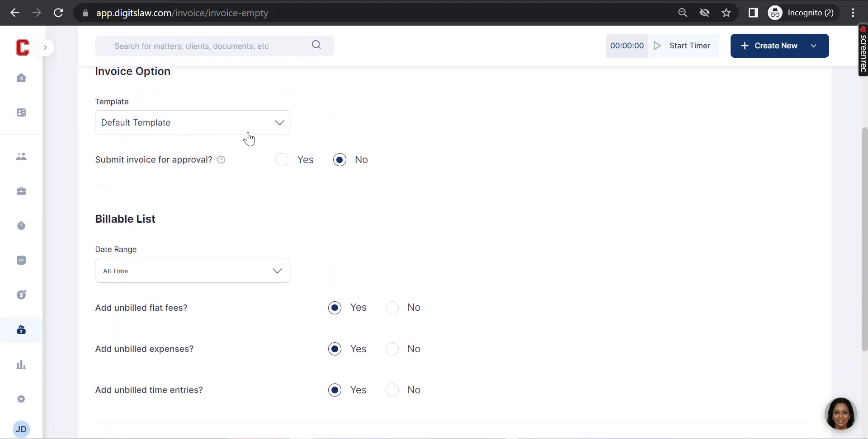
{"action": "scroll", "coordinate": [282, 172], "scroll_direction": "up", "scroll_amount": 3}
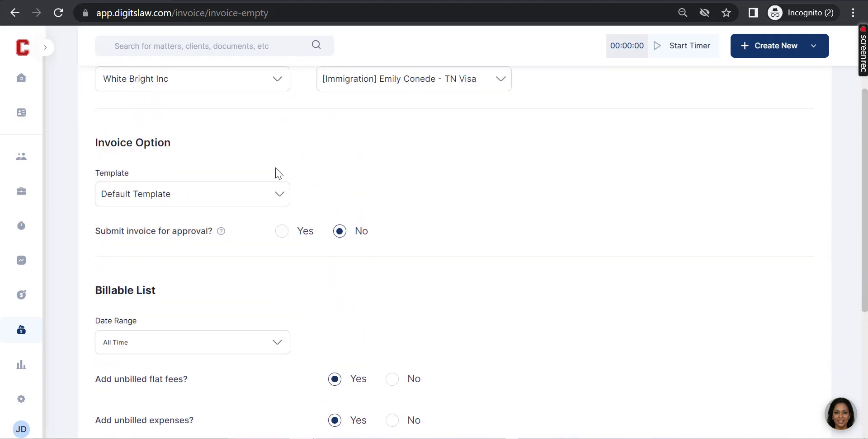
{"action": "scroll", "coordinate": [360, 308], "scroll_direction": "up", "scroll_amount": 2}
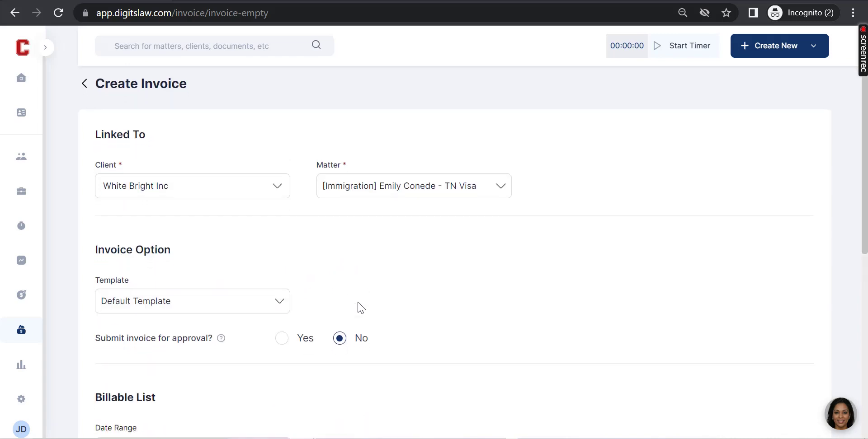
{"action": "scroll", "coordinate": [391, 258], "scroll_direction": "down", "scroll_amount": 1}
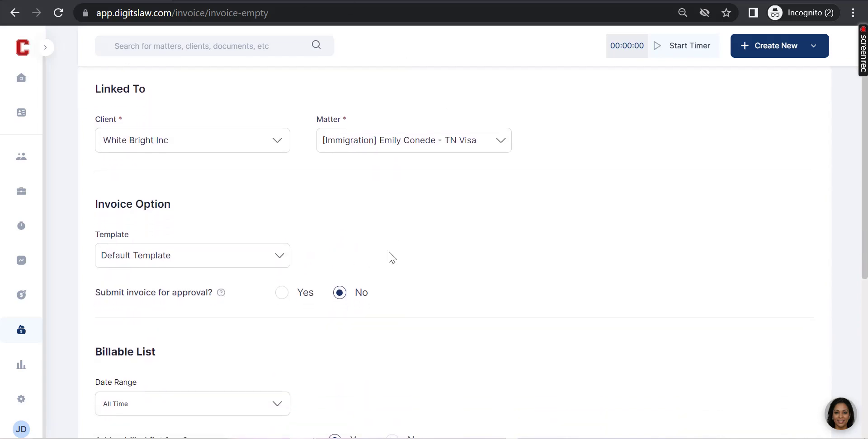
{"action": "scroll", "coordinate": [389, 255], "scroll_direction": "up", "scroll_amount": 2}
{"action": "scroll", "coordinate": [265, 265], "scroll_direction": "down", "scroll_amount": 5}
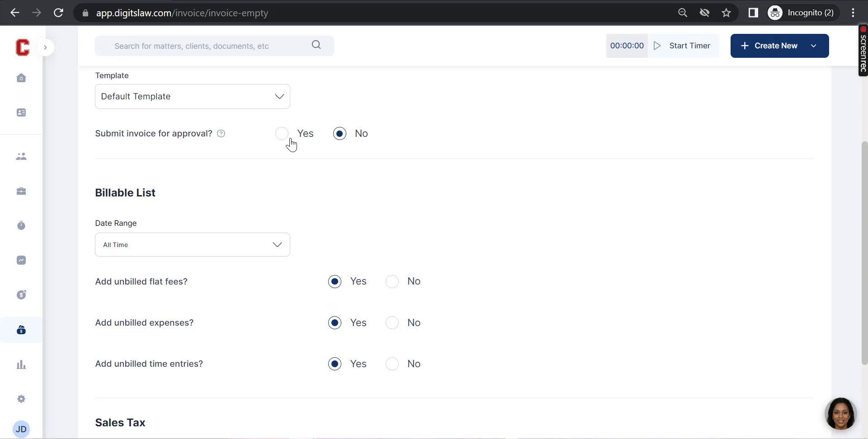
{"action": "scroll", "coordinate": [290, 195], "scroll_direction": "down", "scroll_amount": 2}
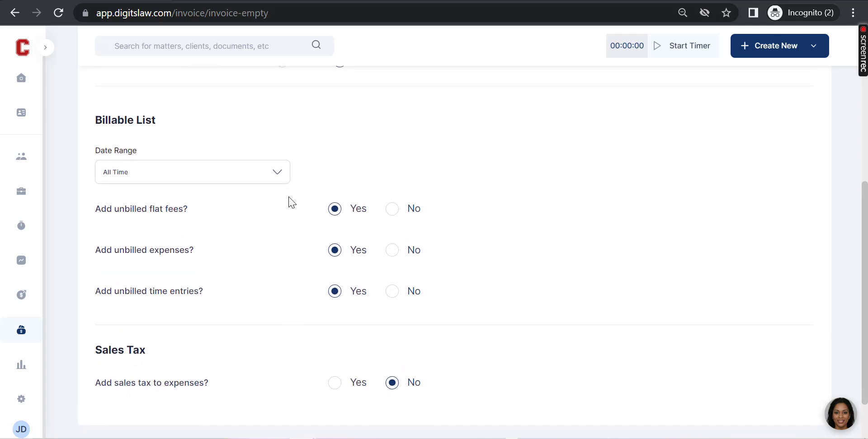
{"action": "scroll", "coordinate": [291, 203], "scroll_direction": "up", "scroll_amount": 1}
{"action": "scroll", "coordinate": [290, 206], "scroll_direction": "down", "scroll_amount": 2}
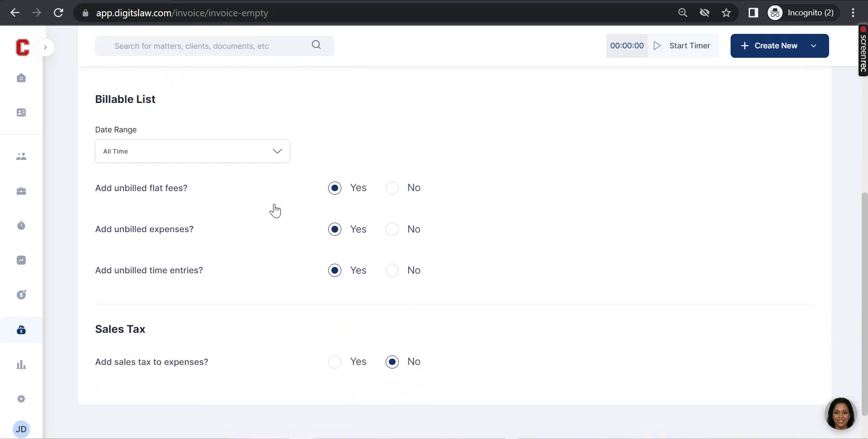
Step: Check the date range choices for the billable list and select All time
{"action": "left_click", "coordinate": [276, 138]}
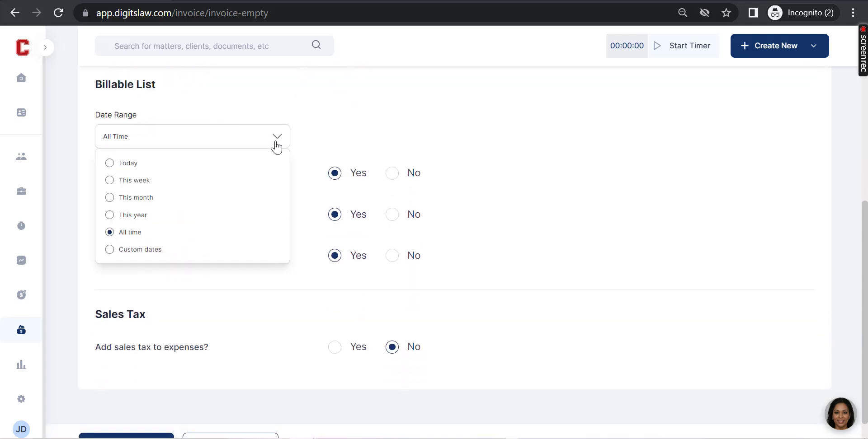
{"action": "left_click", "coordinate": [277, 136]}
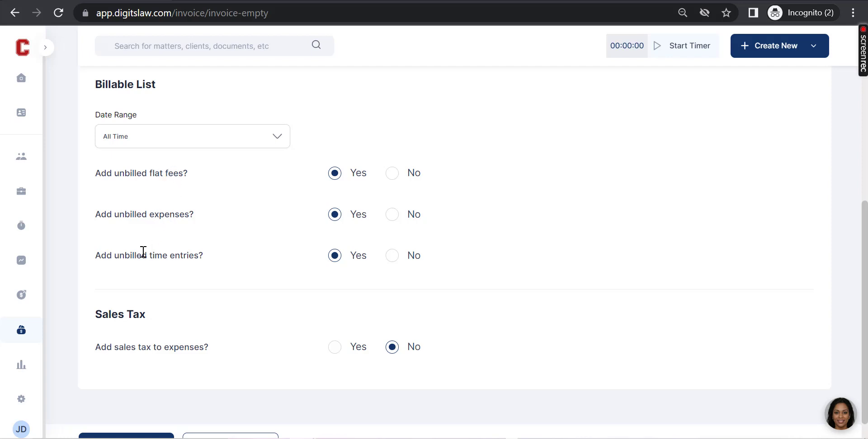
{"action": "left_click", "coordinate": [255, 142]}
{"action": "left_click", "coordinate": [110, 233]}
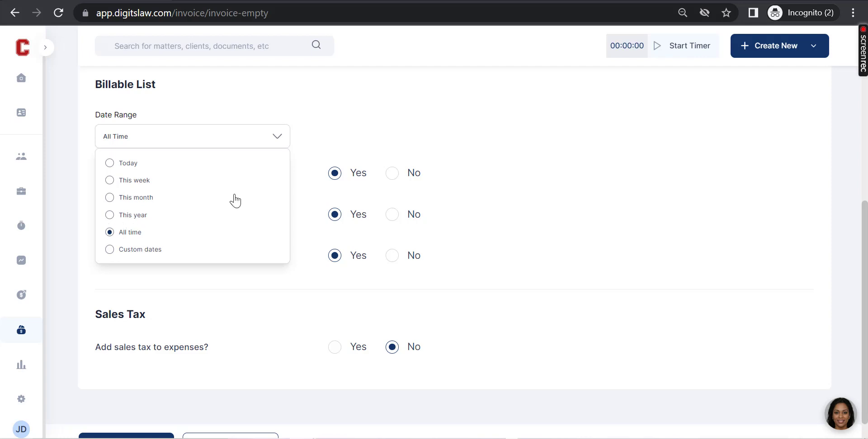
{"action": "left_click", "coordinate": [281, 139]}
Step: Recheck the invoice setup and continue to the invoice's bill terms and billable items
{"action": "scroll", "coordinate": [293, 267], "scroll_direction": "down", "scroll_amount": 1}
{"action": "scroll", "coordinate": [296, 272], "scroll_direction": "down", "scroll_amount": 1}
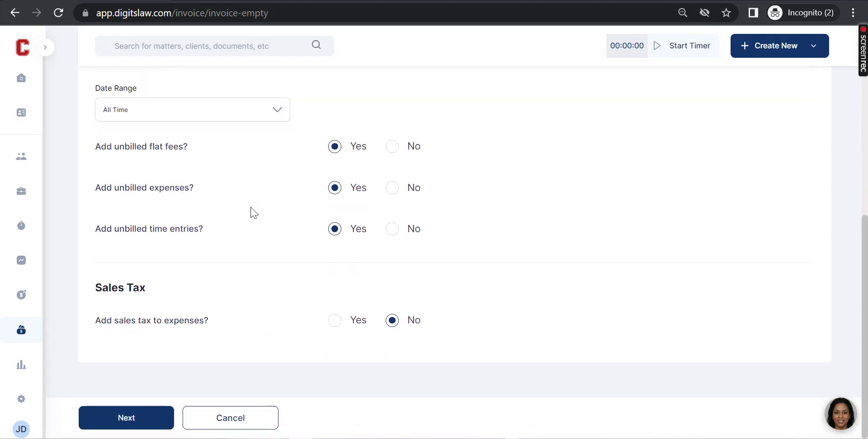
{"action": "scroll", "coordinate": [194, 276], "scroll_direction": "up", "scroll_amount": 5}
{"action": "scroll", "coordinate": [240, 213], "scroll_direction": "up", "scroll_amount": 2}
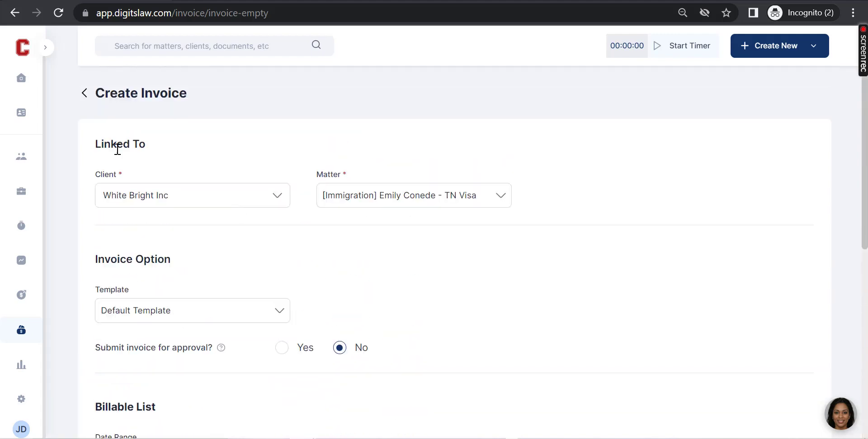
{"action": "scroll", "coordinate": [257, 306], "scroll_direction": "down", "scroll_amount": 7}
{"action": "scroll", "coordinate": [258, 305], "scroll_direction": "up", "scroll_amount": 6}
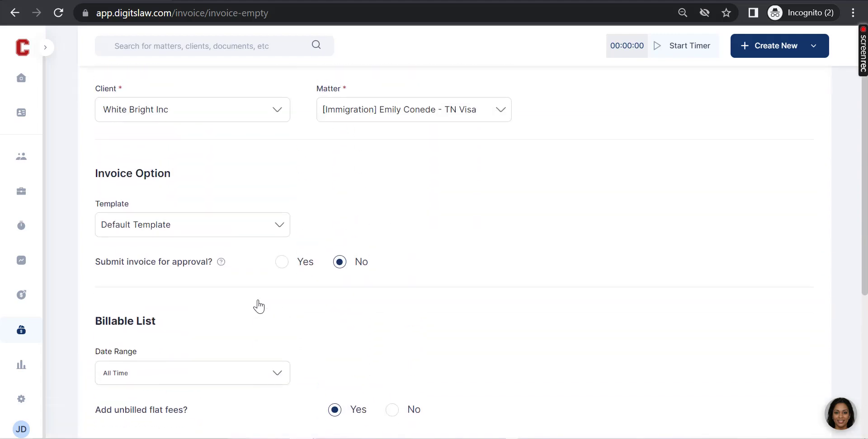
{"action": "scroll", "coordinate": [203, 361], "scroll_direction": "down", "scroll_amount": 6}
{"action": "left_click", "coordinate": [147, 426]}
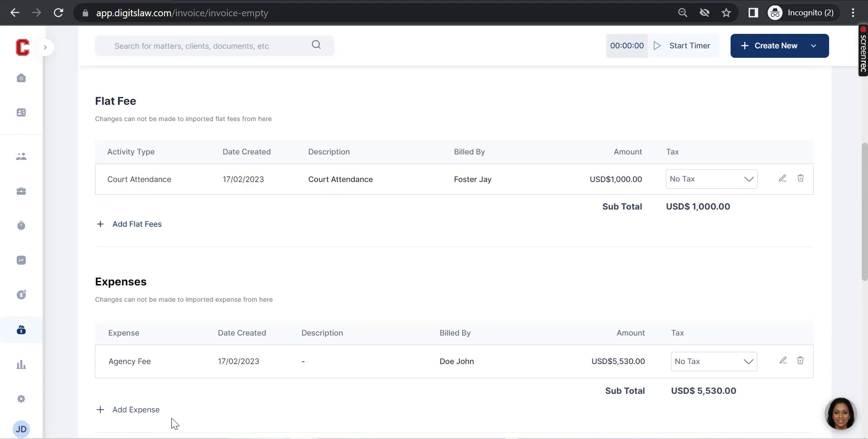
Step: Examine the invoice's linked client and matter, bill terms, flat fees, expenses, time entries and totals
{"action": "scroll", "coordinate": [229, 286], "scroll_direction": "up", "scroll_amount": 7}
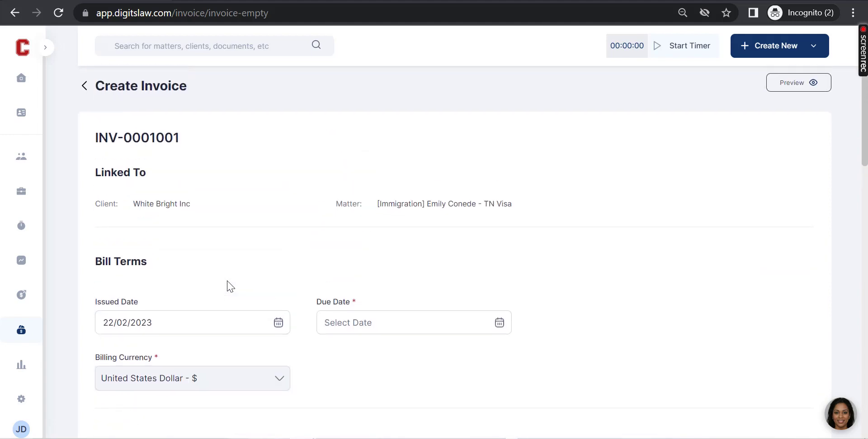
{"action": "scroll", "coordinate": [194, 322], "scroll_direction": "down", "scroll_amount": 1}
{"action": "scroll", "coordinate": [217, 278], "scroll_direction": "down", "scroll_amount": 1}
{"action": "scroll", "coordinate": [219, 285], "scroll_direction": "down", "scroll_amount": 2}
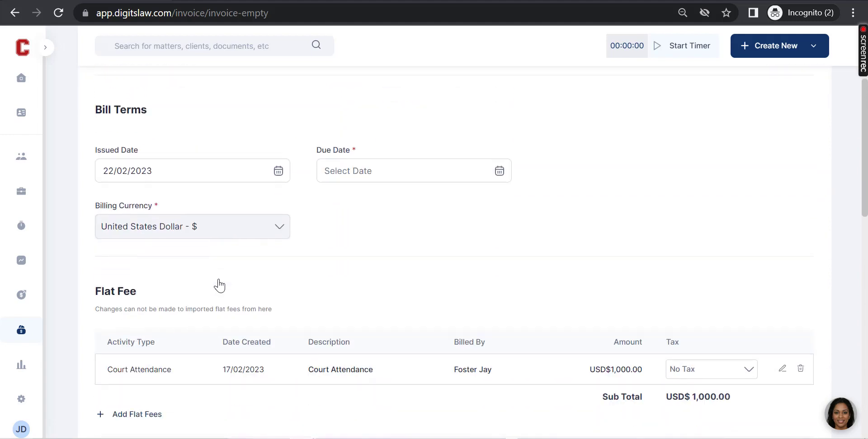
{"action": "scroll", "coordinate": [289, 321], "scroll_direction": "down", "scroll_amount": 2}
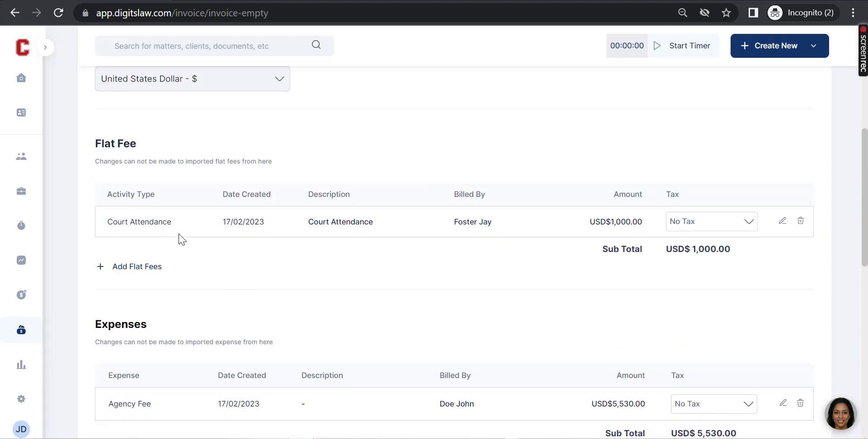
{"action": "scroll", "coordinate": [370, 267], "scroll_direction": "down", "scroll_amount": 1}
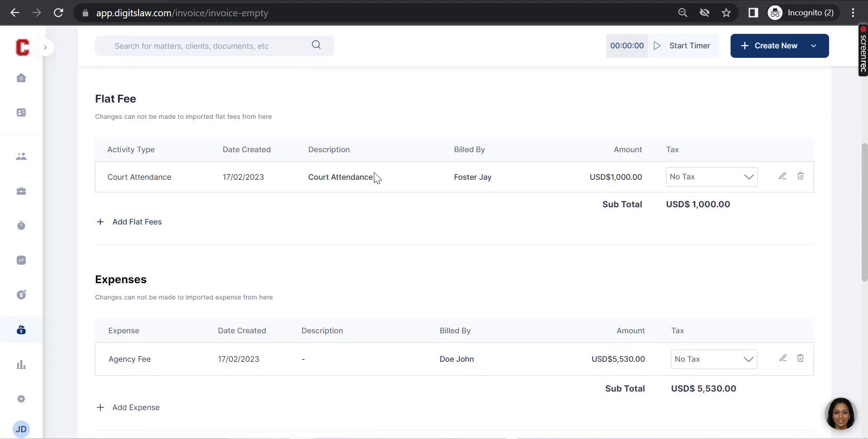
{"action": "scroll", "coordinate": [358, 320], "scroll_direction": "down", "scroll_amount": 1}
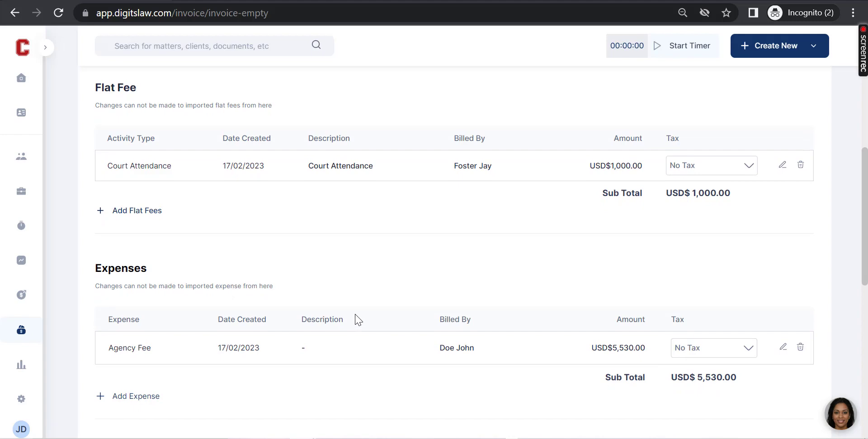
{"action": "scroll", "coordinate": [358, 320], "scroll_direction": "down", "scroll_amount": 2}
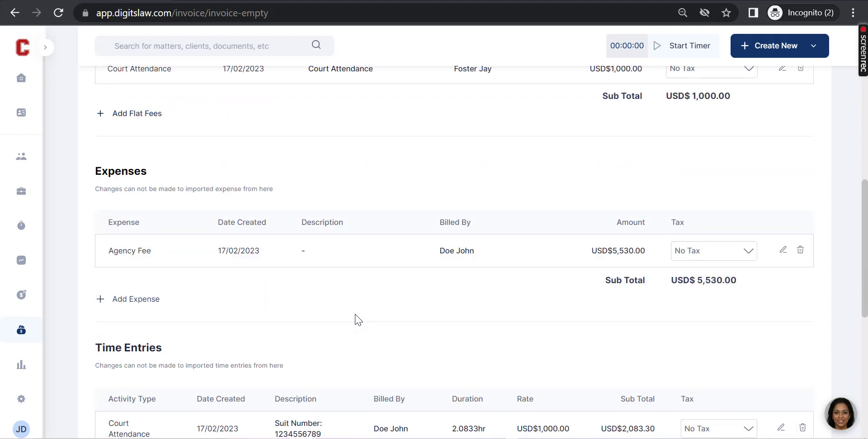
{"action": "scroll", "coordinate": [350, 324], "scroll_direction": "down", "scroll_amount": 2}
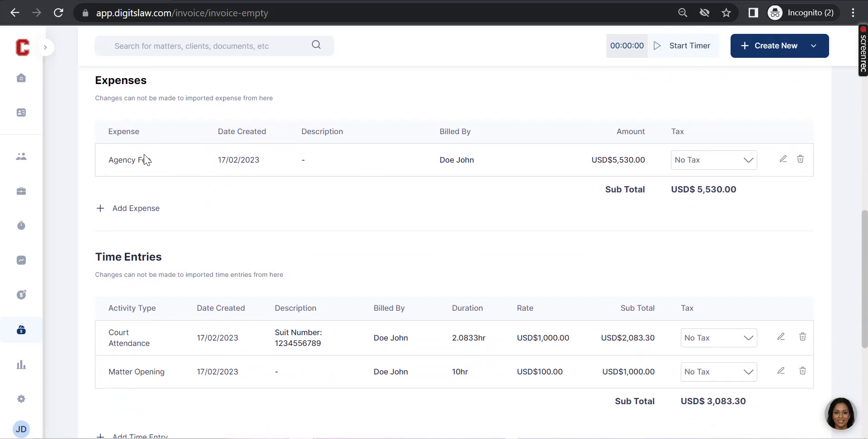
{"action": "scroll", "coordinate": [180, 217], "scroll_direction": "down", "scroll_amount": 2}
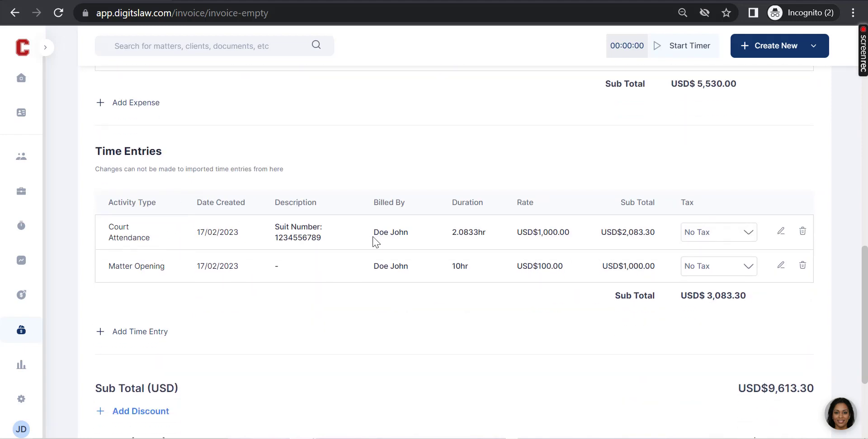
{"action": "scroll", "coordinate": [368, 323], "scroll_direction": "down", "scroll_amount": 1}
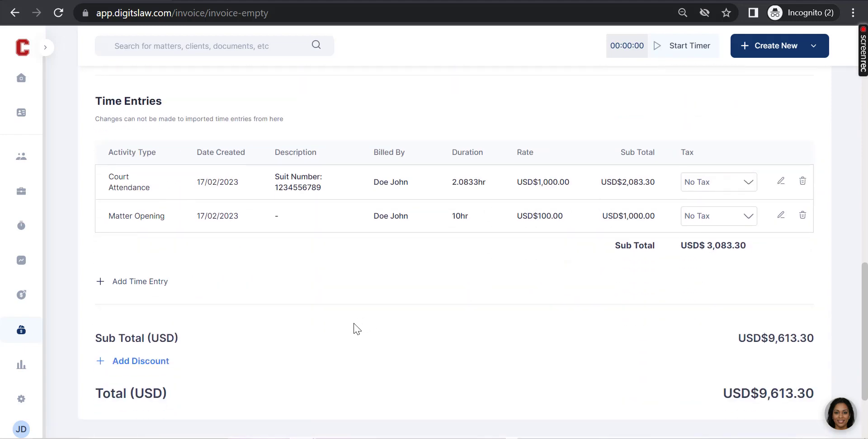
Step: Open a new flat fee form for the invoice, review its rate, quantity, tax and billing fields, and cancel it
{"action": "scroll", "coordinate": [359, 271], "scroll_direction": "up", "scroll_amount": 7}
{"action": "scroll", "coordinate": [249, 192], "scroll_direction": "up", "scroll_amount": 6}
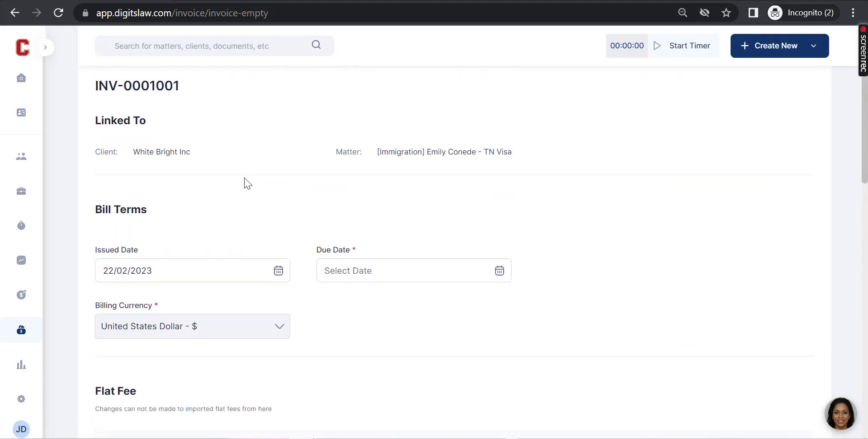
{"action": "scroll", "coordinate": [244, 184], "scroll_direction": "down", "scroll_amount": 3}
{"action": "scroll", "coordinate": [246, 182], "scroll_direction": "down", "scroll_amount": 4}
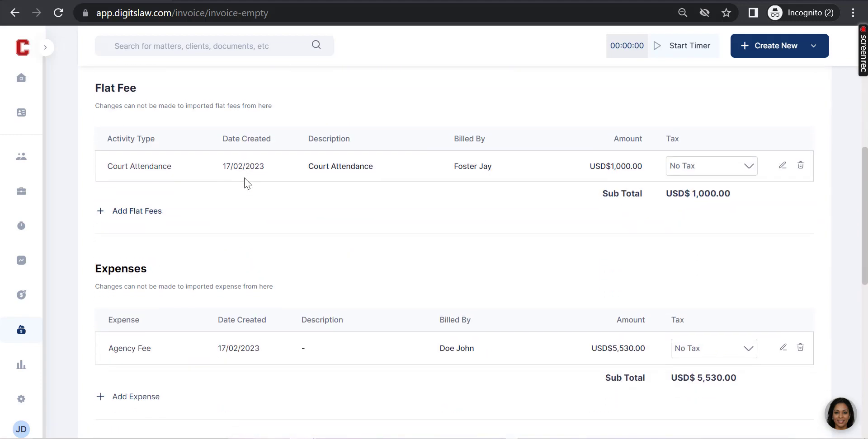
{"action": "left_click", "coordinate": [137, 213]}
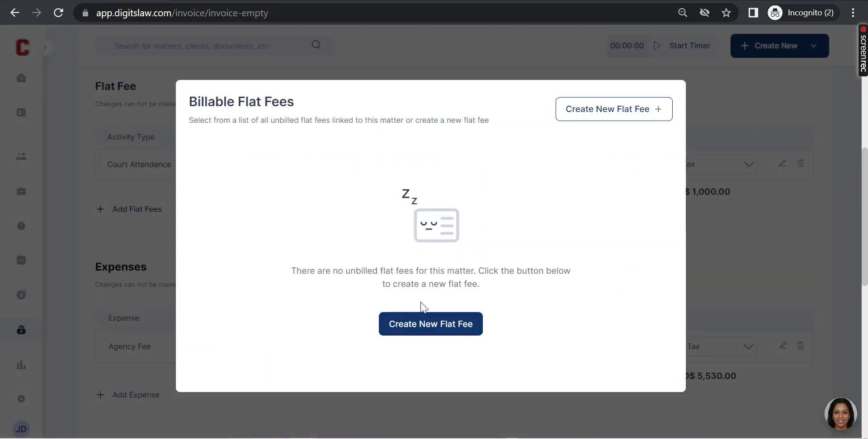
{"action": "left_click", "coordinate": [438, 322]}
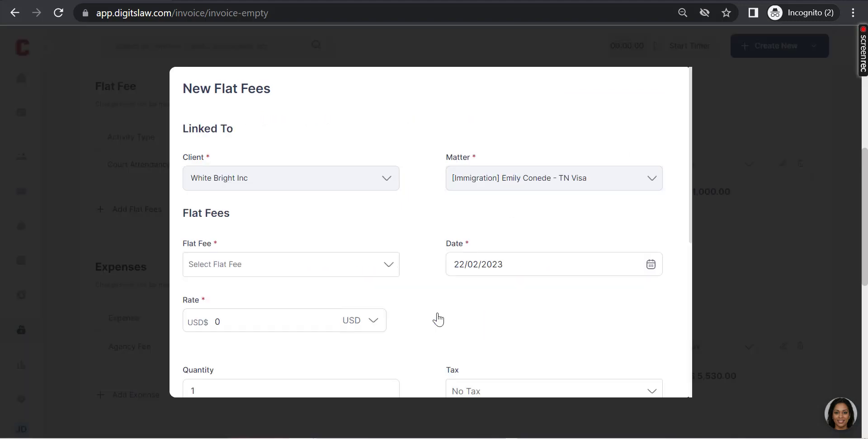
{"action": "scroll", "coordinate": [335, 252], "scroll_direction": "down", "scroll_amount": 3}
{"action": "scroll", "coordinate": [335, 252], "scroll_direction": "down", "scroll_amount": 4}
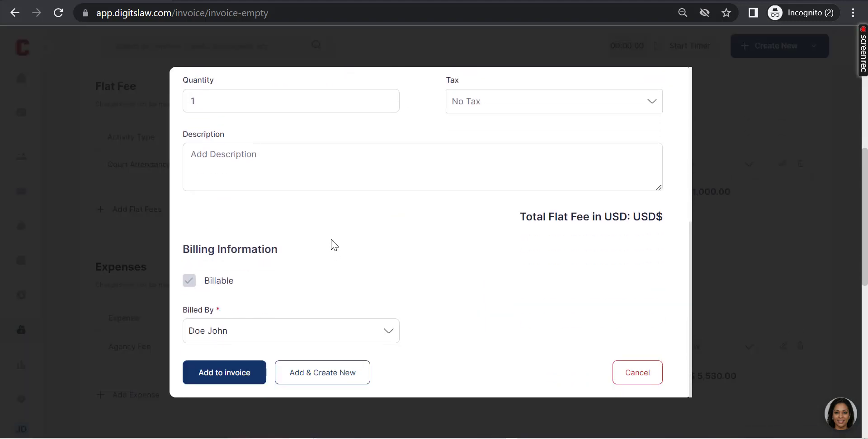
{"action": "scroll", "coordinate": [334, 245], "scroll_direction": "up", "scroll_amount": 7}
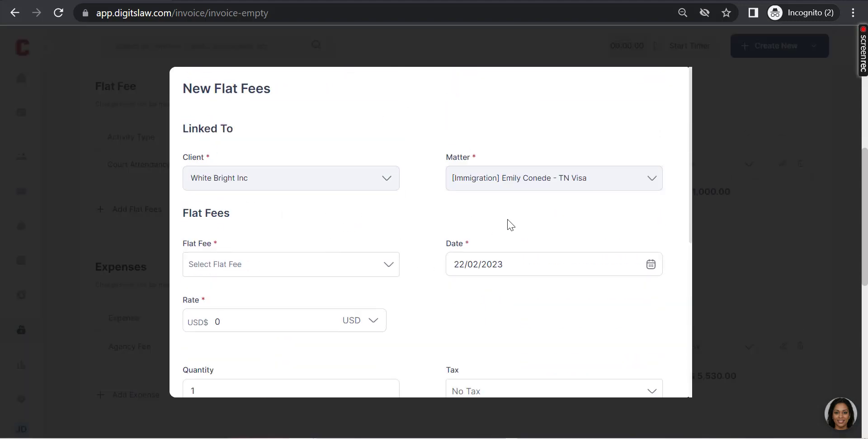
{"action": "scroll", "coordinate": [511, 225], "scroll_direction": "down", "scroll_amount": 5}
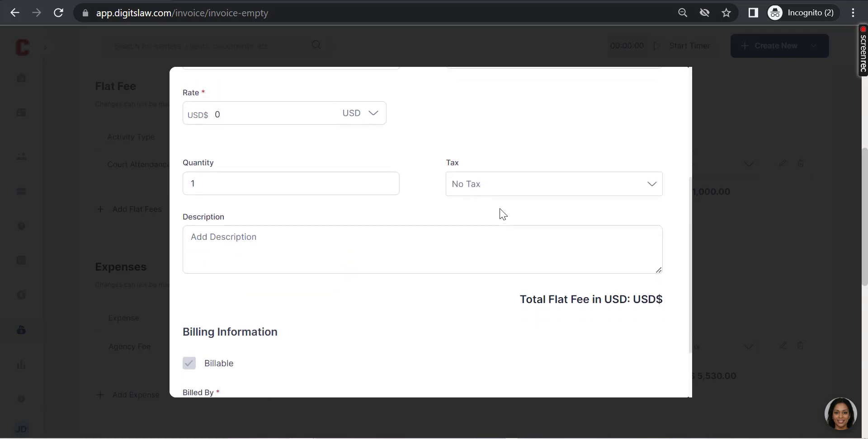
{"action": "scroll", "coordinate": [502, 214], "scroll_direction": "down", "scroll_amount": 3}
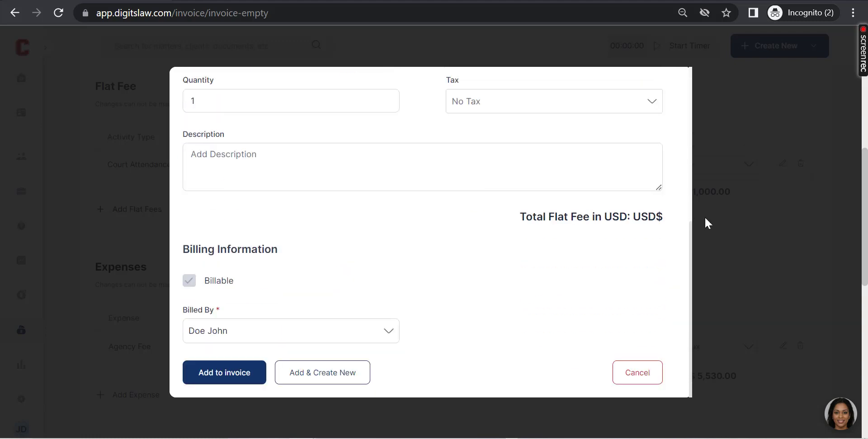
{"action": "left_click", "coordinate": [622, 372]}
Step: Open a new expense form for the invoice, review its quantity, tax, description and billing fields, and cancel it
{"action": "scroll", "coordinate": [307, 289], "scroll_direction": "down", "scroll_amount": 5}
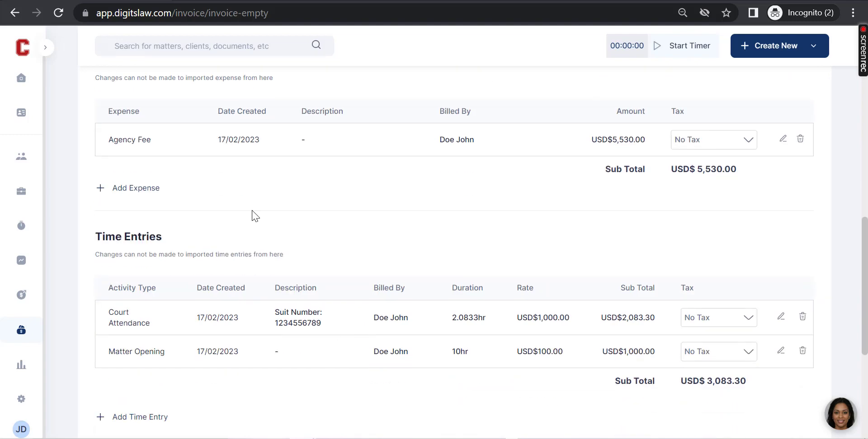
{"action": "left_click", "coordinate": [143, 189]}
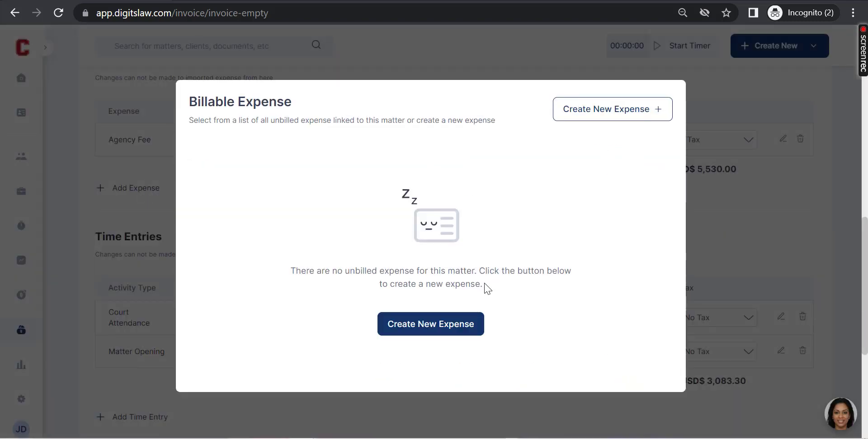
{"action": "left_click", "coordinate": [447, 339]}
{"action": "scroll", "coordinate": [283, 161], "scroll_direction": "down", "scroll_amount": 5}
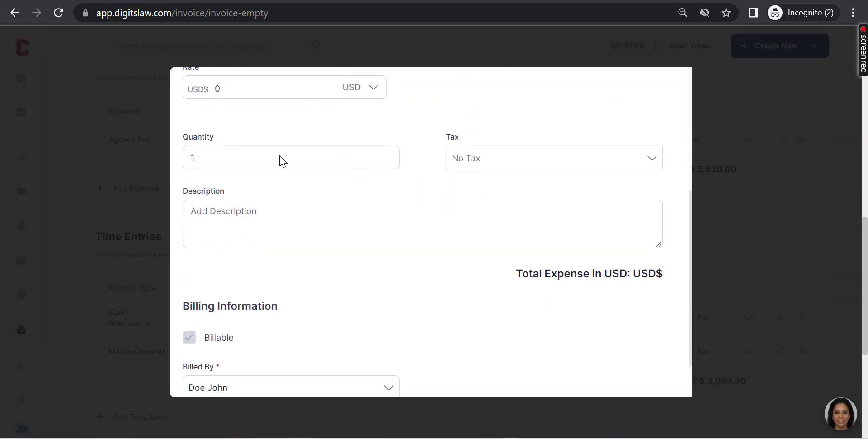
{"action": "scroll", "coordinate": [414, 203], "scroll_direction": "down", "scroll_amount": 2}
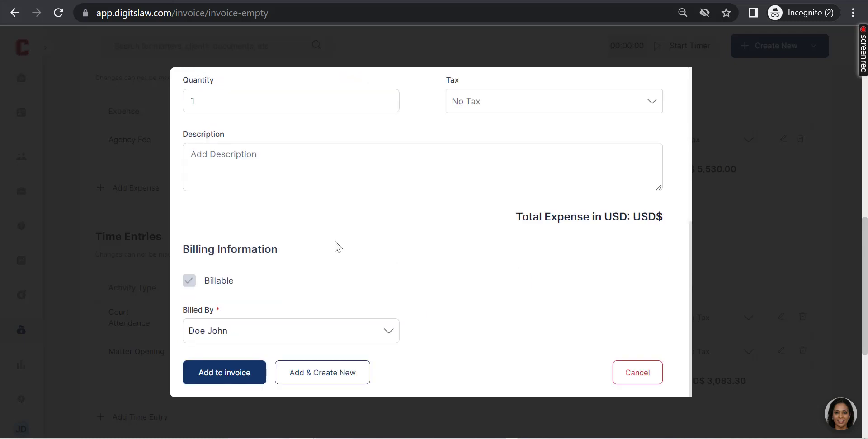
{"action": "left_click", "coordinate": [634, 381]}
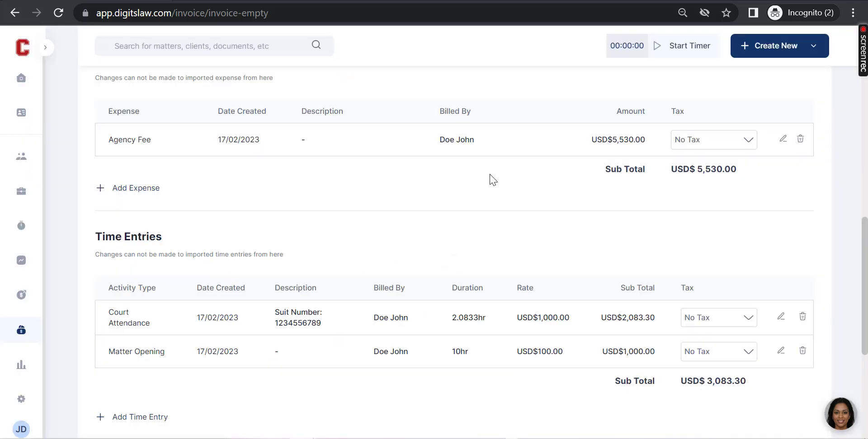
Step: Open a new time entry form for the invoice, review its duration, activity type and rate fields, and cancel it
{"action": "scroll", "coordinate": [502, 194], "scroll_direction": "down", "scroll_amount": 5}
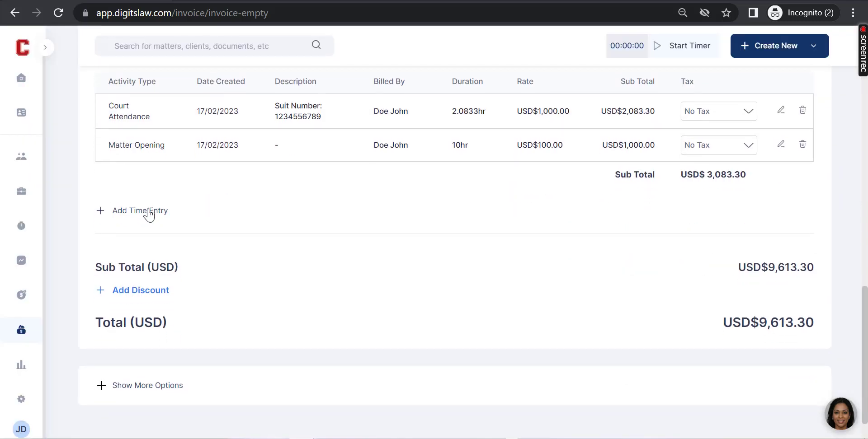
{"action": "left_click", "coordinate": [149, 212]}
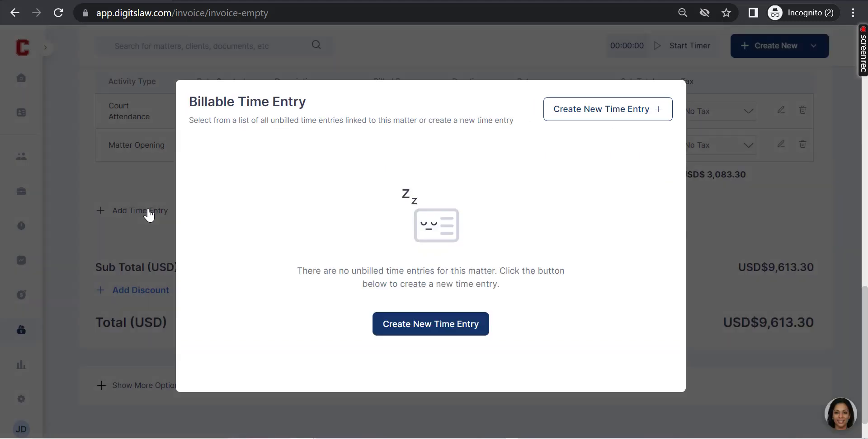
{"action": "left_click", "coordinate": [630, 109]}
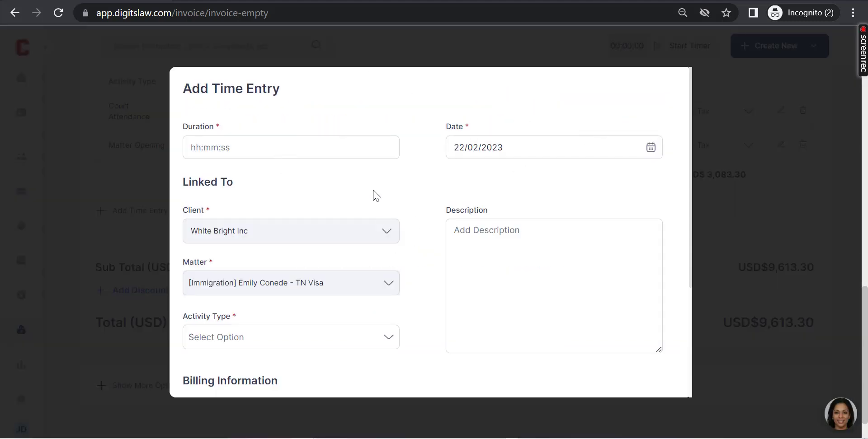
{"action": "scroll", "coordinate": [442, 256], "scroll_direction": "down", "scroll_amount": 4}
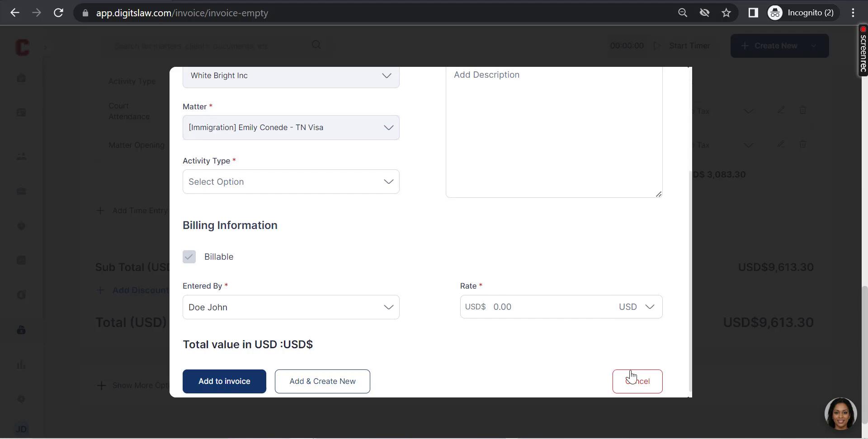
{"action": "left_click", "coordinate": [642, 384]}
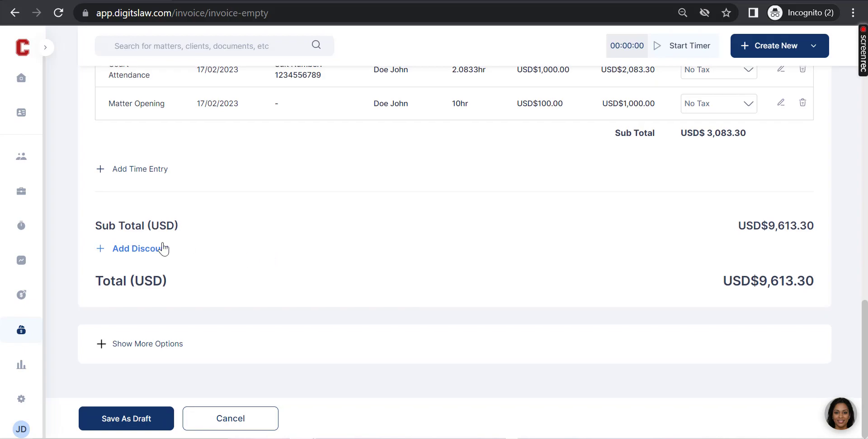
Step: Examine the invoice's flat fee, expense and time entry tables along with their amounts, tax columns and totals
{"action": "scroll", "coordinate": [366, 274], "scroll_direction": "up", "scroll_amount": 12}
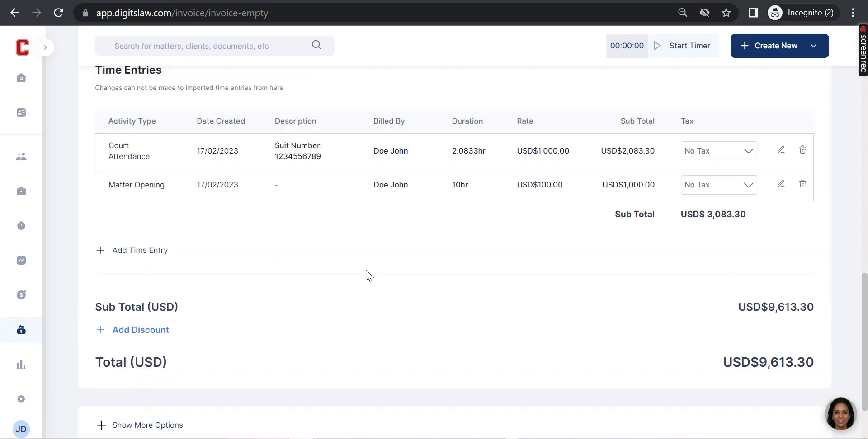
{"action": "scroll", "coordinate": [366, 274], "scroll_direction": "down", "scroll_amount": 8}
{"action": "scroll", "coordinate": [234, 192], "scroll_direction": "up", "scroll_amount": 6}
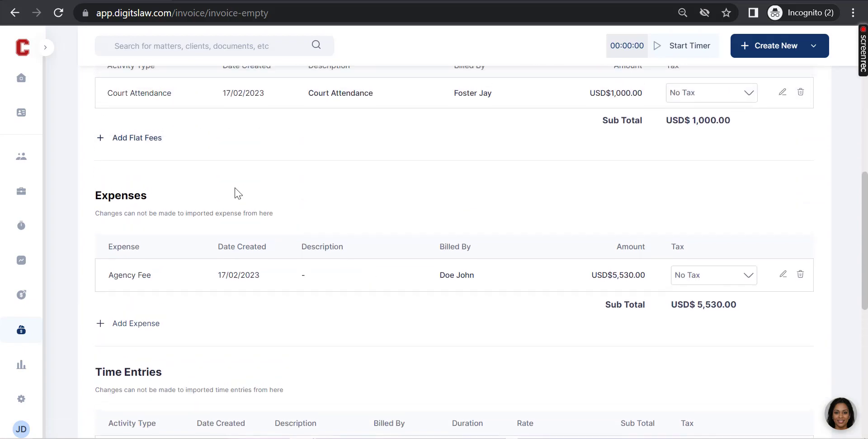
{"action": "scroll", "coordinate": [176, 240], "scroll_direction": "down", "scroll_amount": 2}
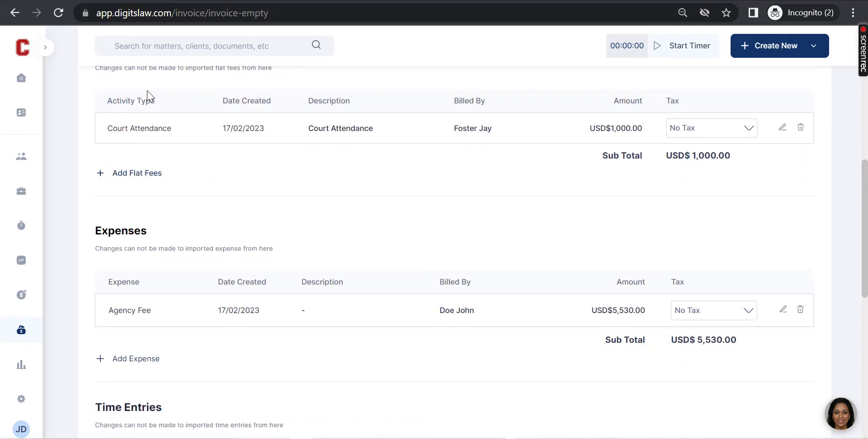
{"action": "scroll", "coordinate": [328, 315], "scroll_direction": "down", "scroll_amount": 5}
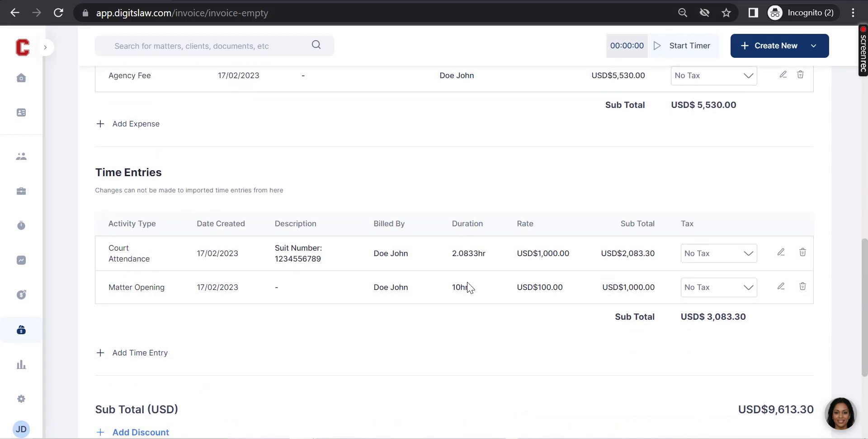
{"action": "scroll", "coordinate": [468, 287], "scroll_direction": "up", "scroll_amount": 3}
{"action": "scroll", "coordinate": [465, 289], "scroll_direction": "down", "scroll_amount": 5}
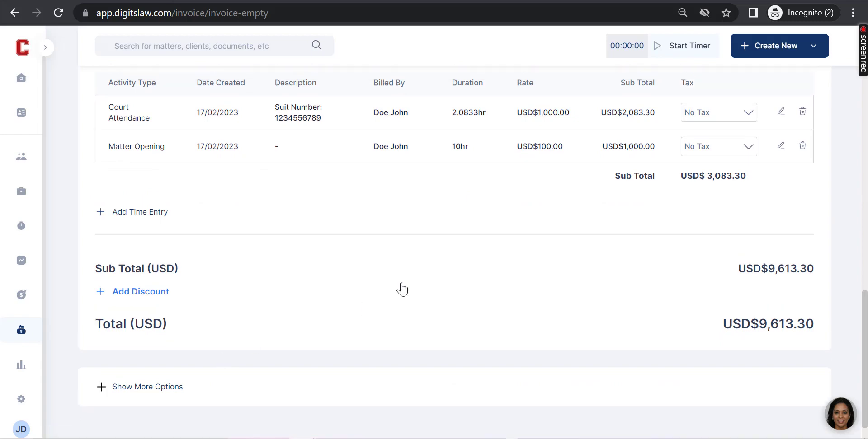
{"action": "scroll", "coordinate": [400, 291], "scroll_direction": "up", "scroll_amount": 3}
{"action": "scroll", "coordinate": [402, 289], "scroll_direction": "up", "scroll_amount": 3}
{"action": "scroll", "coordinate": [621, 201], "scroll_direction": "up", "scroll_amount": 3}
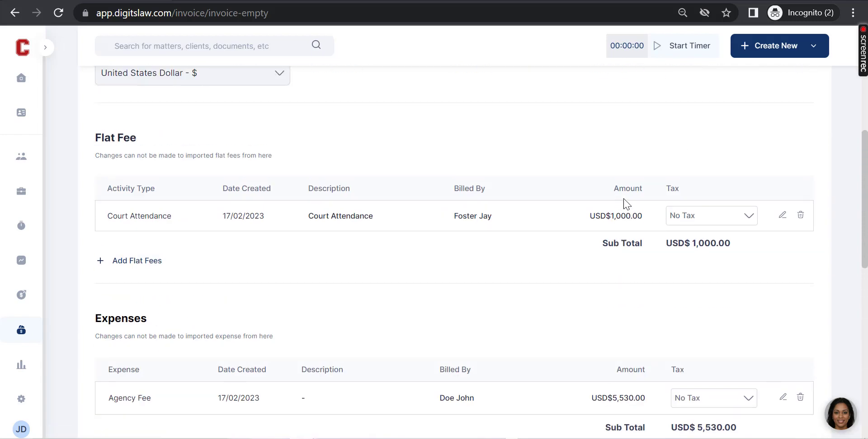
Step: Apply the GST - 5.00% tax to the Court Attendance flat fee
{"action": "scroll", "coordinate": [703, 230], "scroll_direction": "down", "scroll_amount": 2}
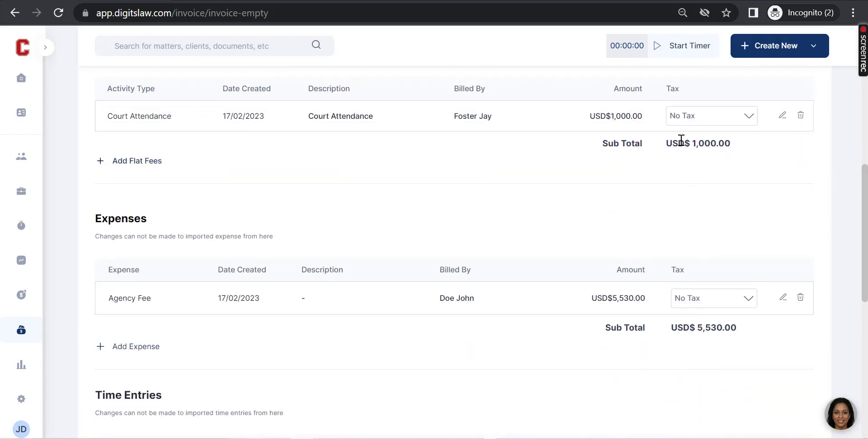
{"action": "scroll", "coordinate": [680, 141], "scroll_direction": "up", "scroll_amount": 1}
{"action": "left_click", "coordinate": [688, 168]}
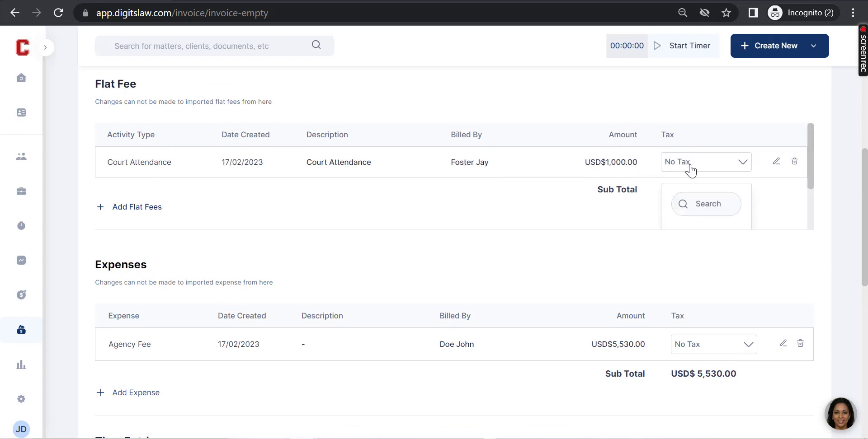
{"action": "scroll", "coordinate": [690, 170], "scroll_direction": "down", "scroll_amount": 2}
{"action": "scroll", "coordinate": [669, 174], "scroll_direction": "up", "scroll_amount": 2}
{"action": "scroll", "coordinate": [663, 192], "scroll_direction": "down", "scroll_amount": 2}
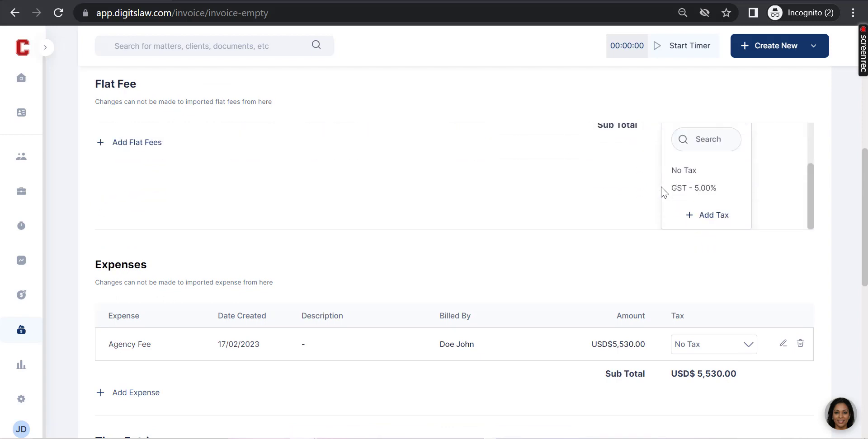
{"action": "left_click", "coordinate": [695, 195]}
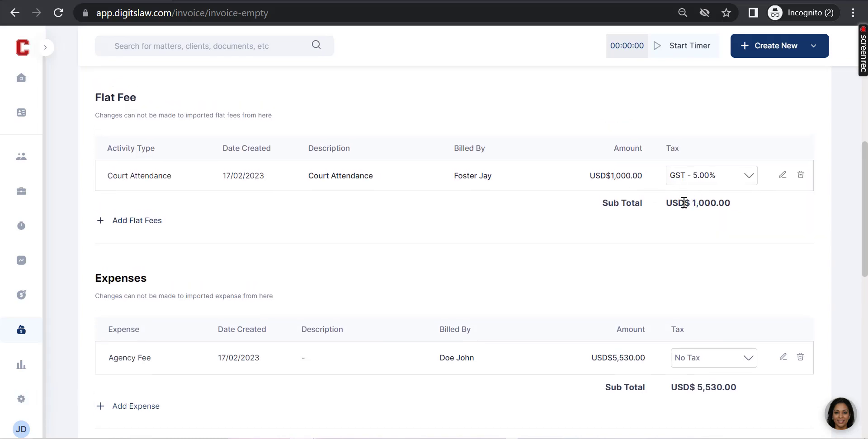
Step: Check the GST line in the invoice totals and review the percentage and flat discount options without adding a discount
{"action": "scroll", "coordinate": [687, 225], "scroll_direction": "down", "scroll_amount": 1}
{"action": "scroll", "coordinate": [687, 225], "scroll_direction": "down", "scroll_amount": 2}
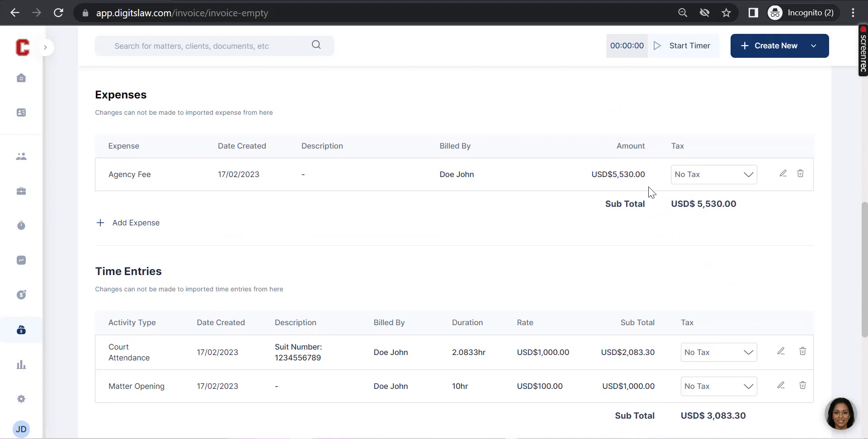
{"action": "scroll", "coordinate": [659, 267], "scroll_direction": "down", "scroll_amount": 1}
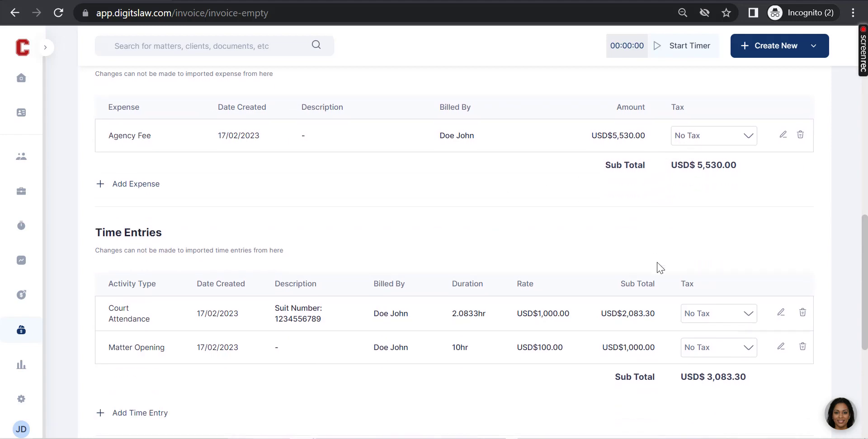
{"action": "scroll", "coordinate": [659, 267], "scroll_direction": "up", "scroll_amount": 3}
{"action": "scroll", "coordinate": [411, 265], "scroll_direction": "down", "scroll_amount": 5}
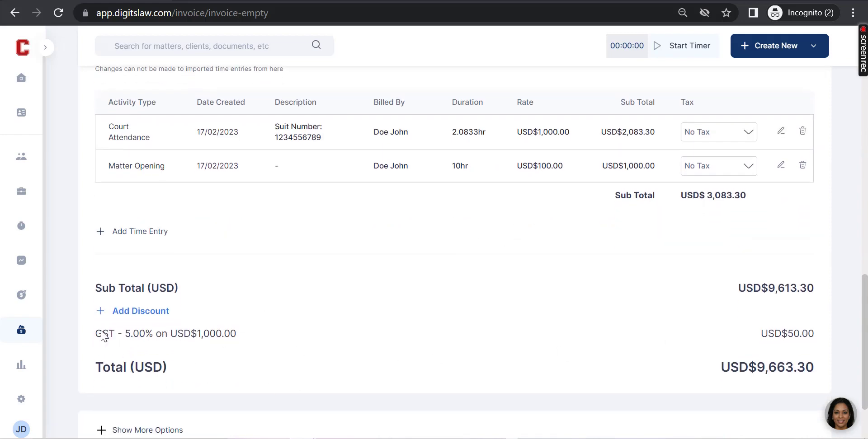
{"action": "scroll", "coordinate": [792, 354], "scroll_direction": "down", "scroll_amount": 2}
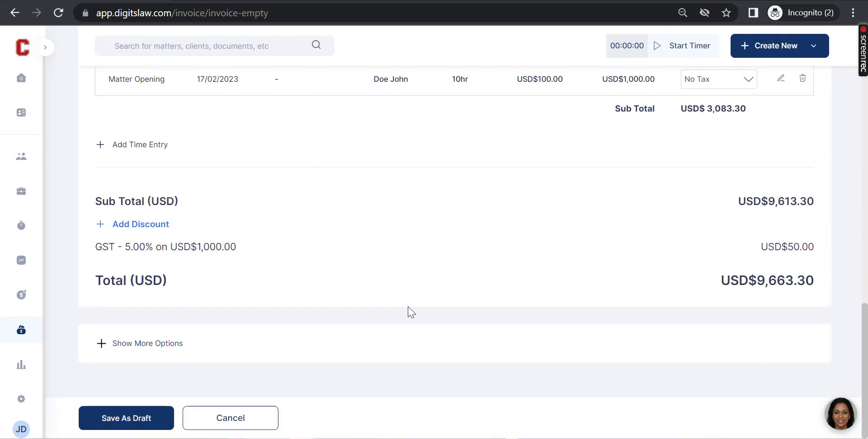
{"action": "left_click", "coordinate": [145, 226]}
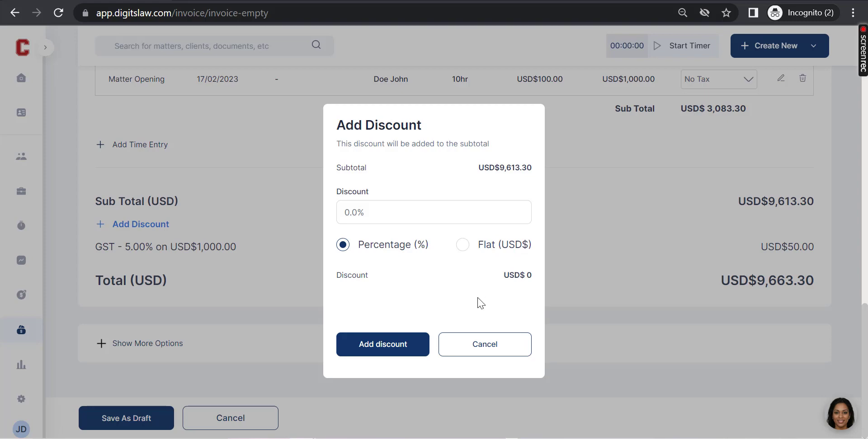
{"action": "left_click", "coordinate": [472, 348]}
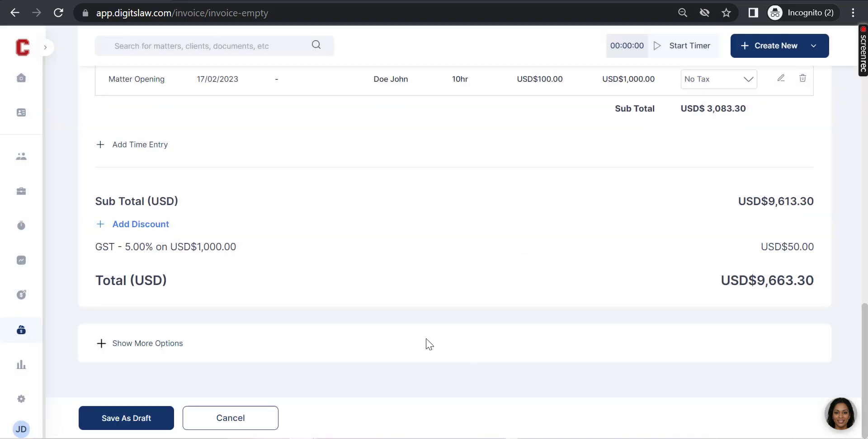
Step: Expand the invoice's additional options and review the notes, direct bank transfer, online payment and payment reminder settings
{"action": "left_click", "coordinate": [129, 345]}
{"action": "scroll", "coordinate": [128, 345], "scroll_direction": "down", "scroll_amount": 7}
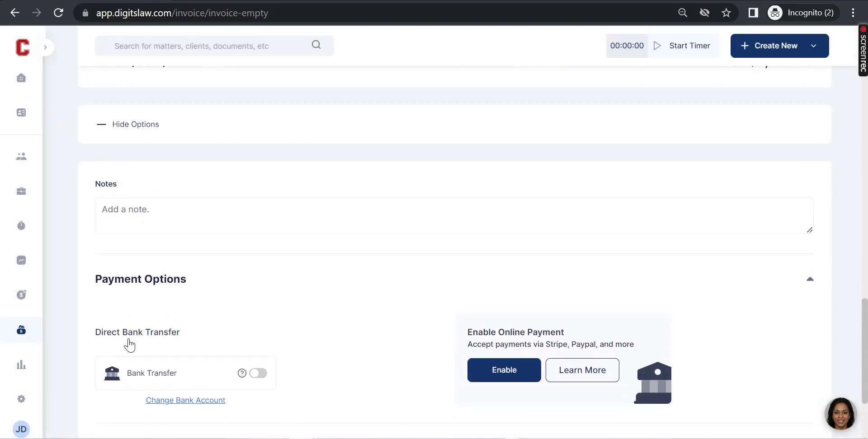
{"action": "scroll", "coordinate": [129, 343], "scroll_direction": "down", "scroll_amount": 1}
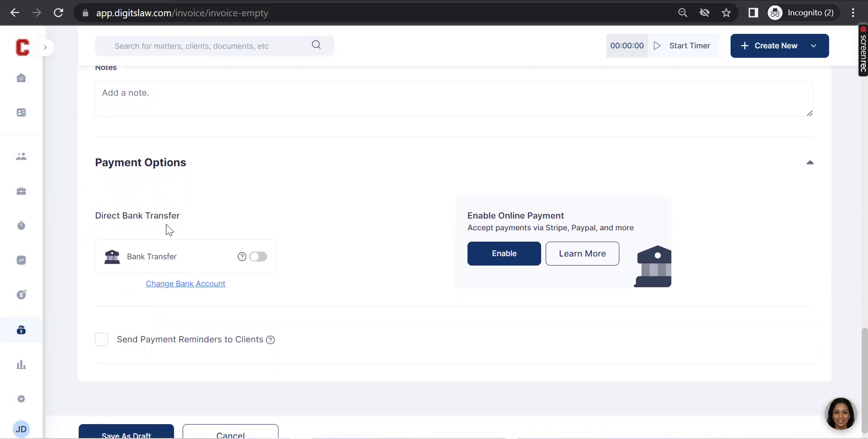
{"action": "scroll", "coordinate": [203, 220], "scroll_direction": "down", "scroll_amount": 1}
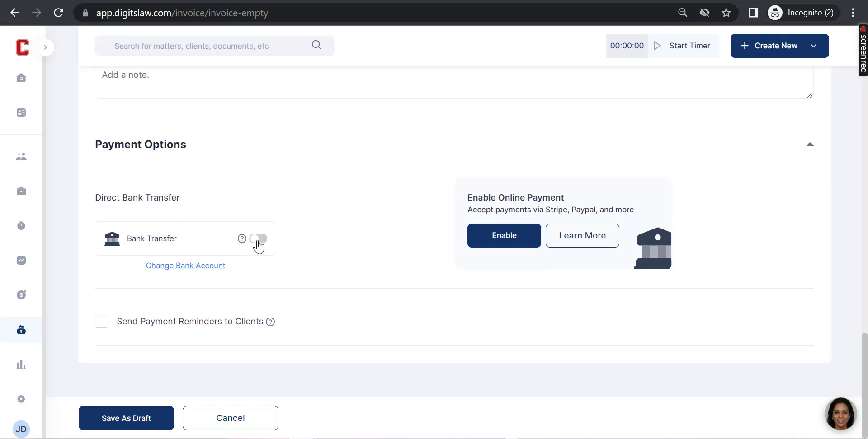
{"action": "scroll", "coordinate": [212, 217], "scroll_direction": "up", "scroll_amount": 2}
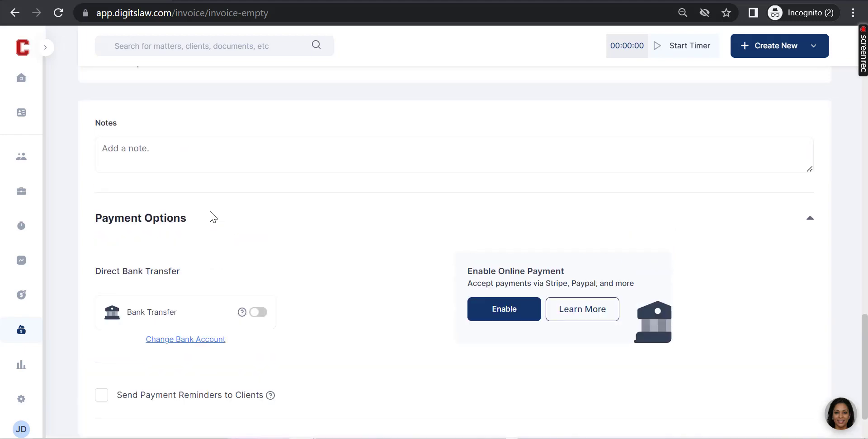
{"action": "scroll", "coordinate": [210, 193], "scroll_direction": "down", "scroll_amount": 2}
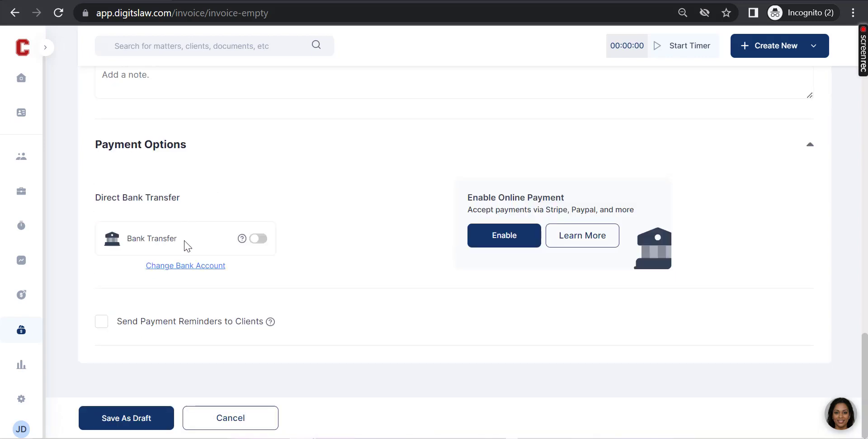
Step: Enable Bank Transfer as a payment option on the invoice and check the bank details it includes
{"action": "left_click", "coordinate": [258, 239]}
{"action": "scroll", "coordinate": [258, 273], "scroll_direction": "down", "scroll_amount": 1}
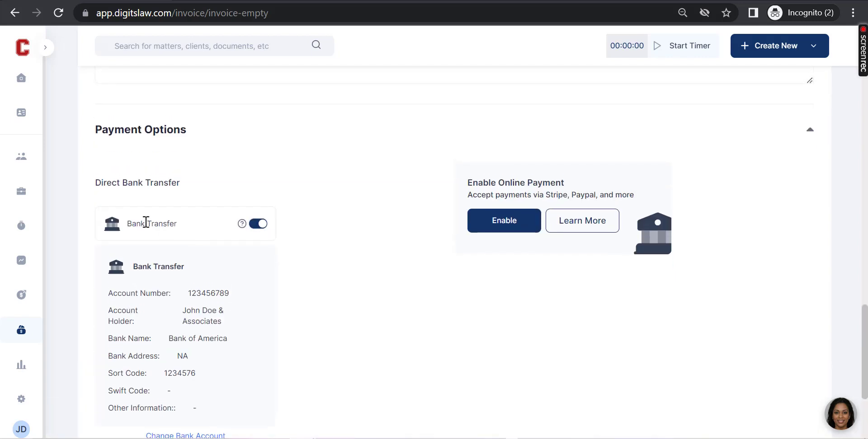
{"action": "scroll", "coordinate": [146, 223], "scroll_direction": "down", "scroll_amount": 1}
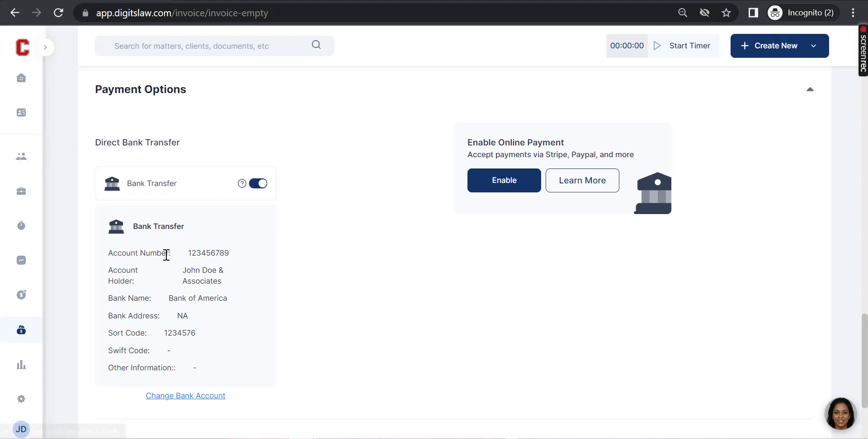
{"action": "scroll", "coordinate": [169, 266], "scroll_direction": "down", "scroll_amount": 1}
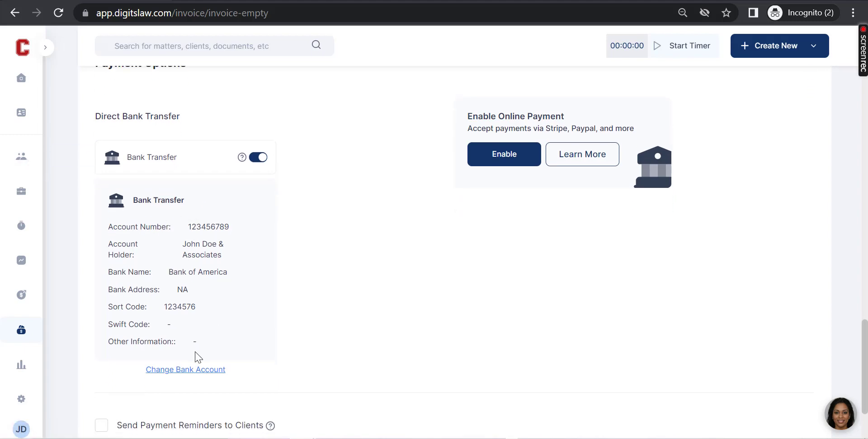
Step: Review the bank accounts available for invoice payment without changing the selection, and examine the client payment reminder option
{"action": "left_click", "coordinate": [193, 373]}
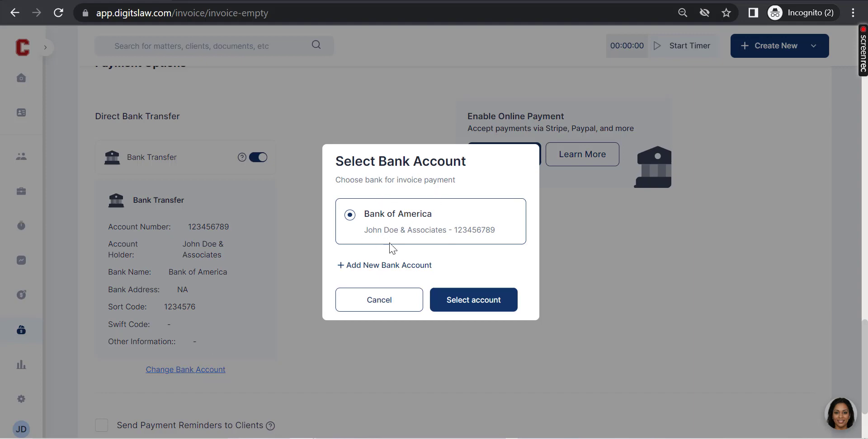
{"action": "left_click", "coordinate": [363, 312]}
{"action": "scroll", "coordinate": [321, 348], "scroll_direction": "down", "scroll_amount": 3}
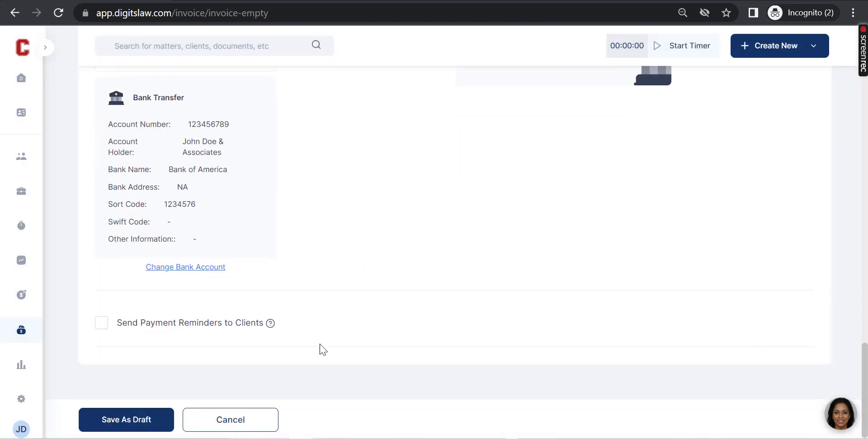
{"action": "scroll", "coordinate": [297, 284], "scroll_direction": "up", "scroll_amount": 3}
{"action": "scroll", "coordinate": [296, 281], "scroll_direction": "down", "scroll_amount": 3}
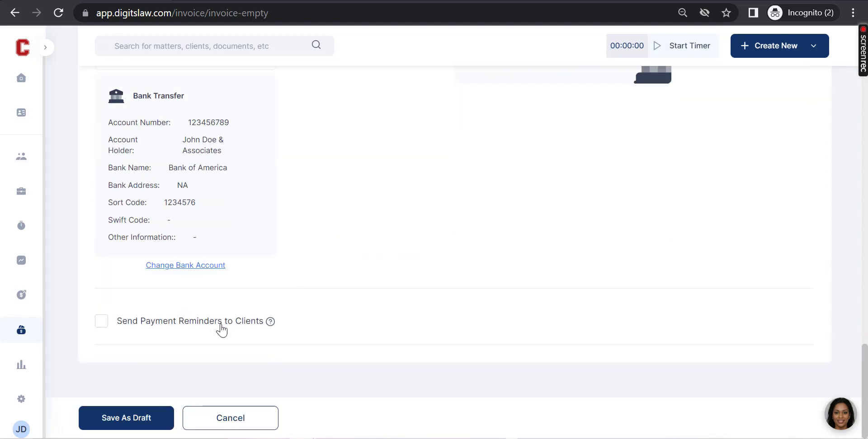
{"action": "scroll", "coordinate": [268, 267], "scroll_direction": "up", "scroll_amount": 5}
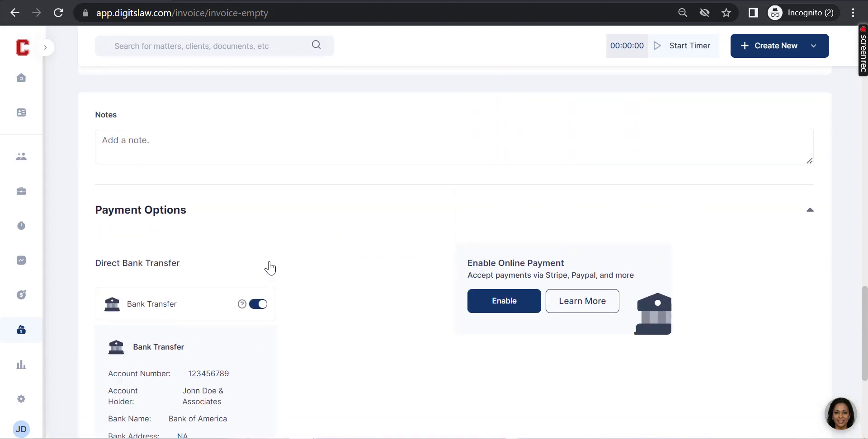
{"action": "scroll", "coordinate": [269, 268], "scroll_direction": "down", "scroll_amount": 2}
{"action": "scroll", "coordinate": [269, 268], "scroll_direction": "down", "scroll_amount": 3}
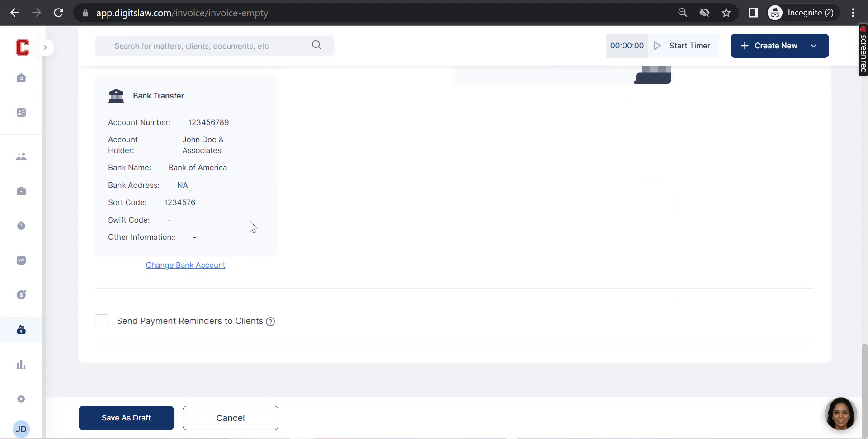
Step: Set the invoice's due date in the bill terms to 24/02/2023
{"action": "scroll", "coordinate": [252, 226], "scroll_direction": "up", "scroll_amount": 15}
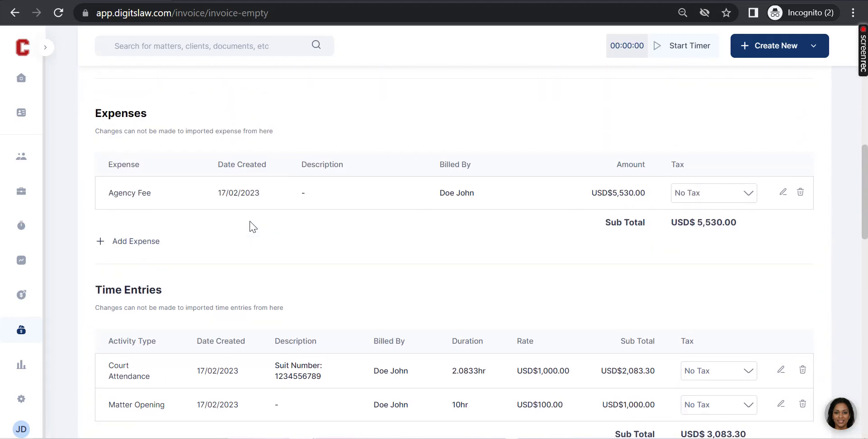
{"action": "scroll", "coordinate": [252, 226], "scroll_direction": "up", "scroll_amount": 10}
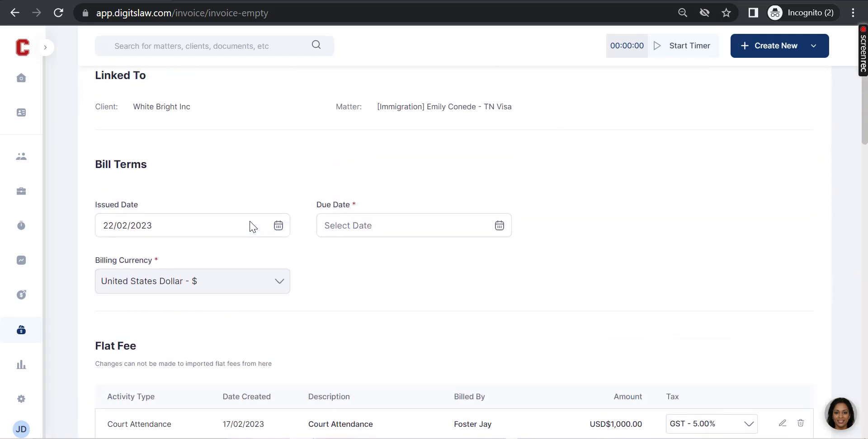
{"action": "left_click", "coordinate": [349, 233]}
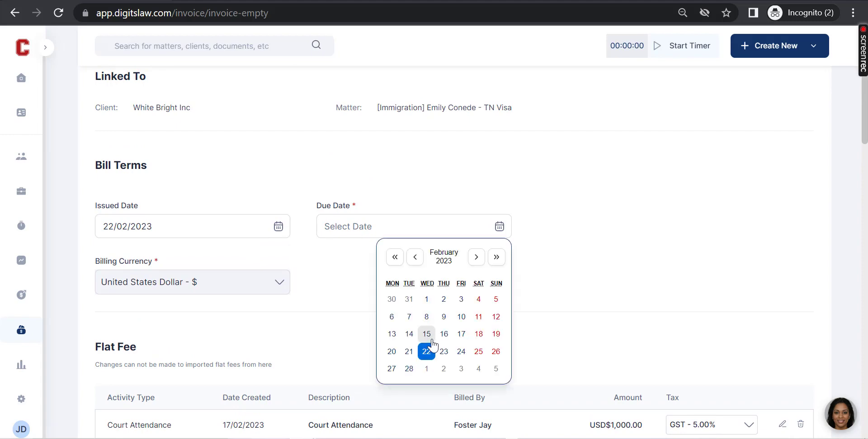
{"action": "left_click", "coordinate": [461, 353]}
Step: Check the invoice's items, totals and payment options and save it as a draft
{"action": "scroll", "coordinate": [459, 326], "scroll_direction": "down", "scroll_amount": 10}
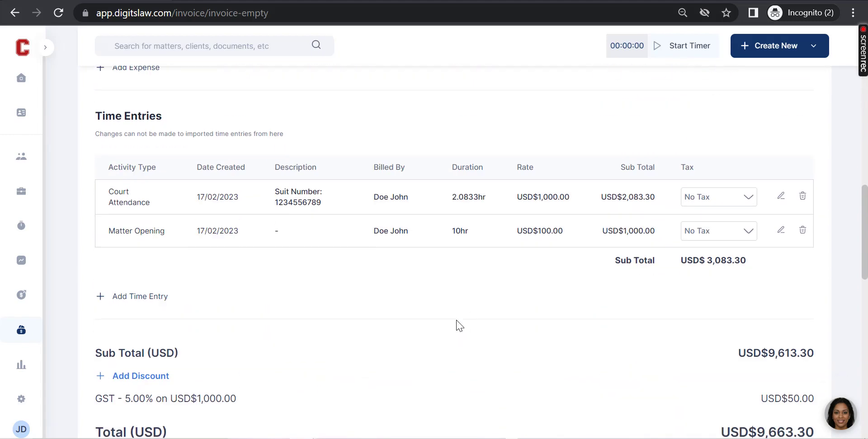
{"action": "scroll", "coordinate": [459, 325], "scroll_direction": "down", "scroll_amount": 10}
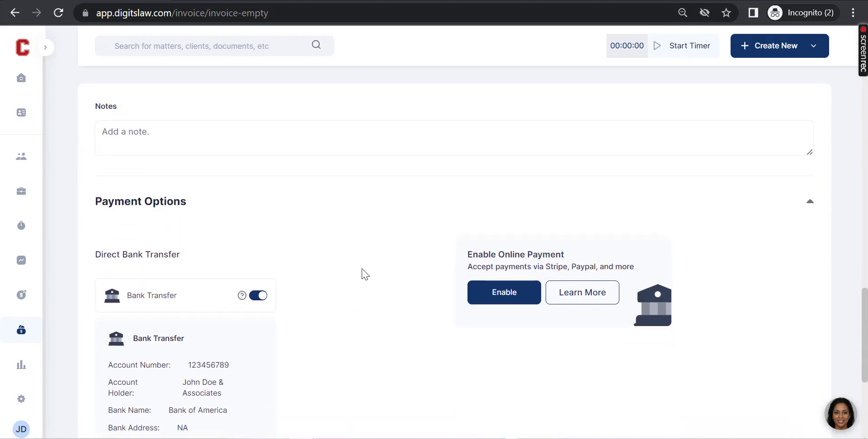
{"action": "scroll", "coordinate": [361, 274], "scroll_direction": "down", "scroll_amount": 5}
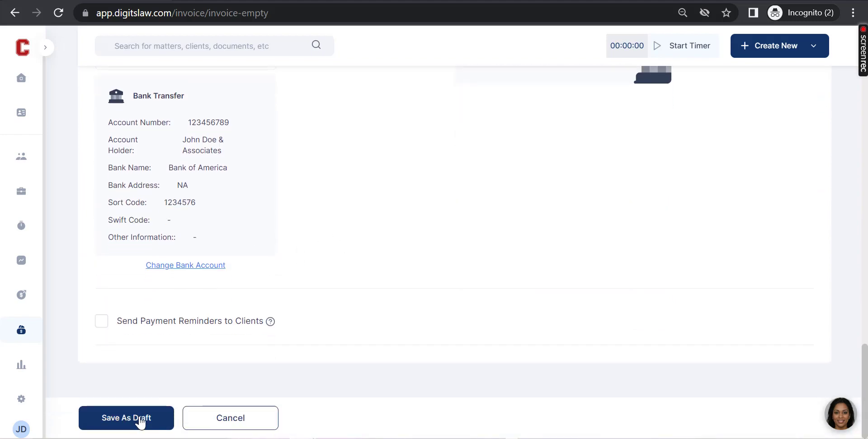
{"action": "left_click", "coordinate": [140, 422]}
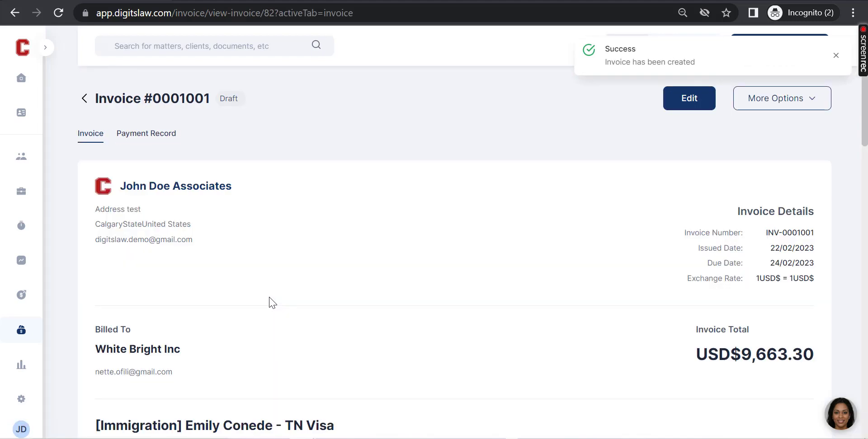
Step: Examine the saved invoice's details, expense, flat fee and time entry tables, totals, payment instruction and notes
{"action": "scroll", "coordinate": [270, 302], "scroll_direction": "down", "scroll_amount": 1}
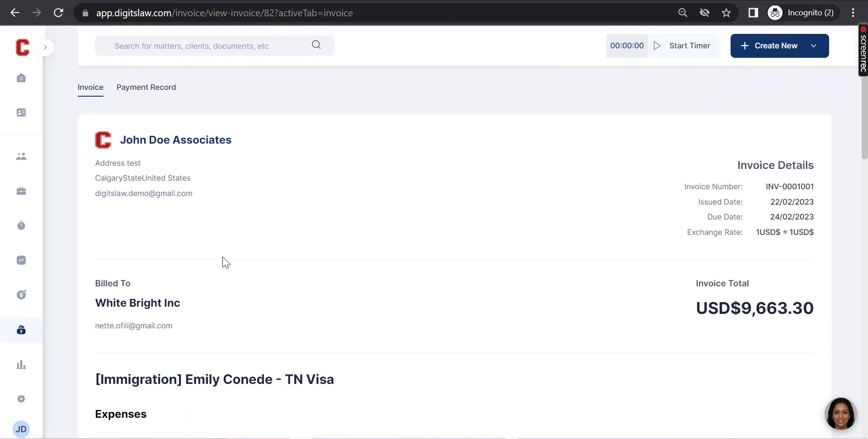
{"action": "scroll", "coordinate": [213, 198], "scroll_direction": "up", "scroll_amount": 1}
{"action": "scroll", "coordinate": [217, 234], "scroll_direction": "down", "scroll_amount": 9}
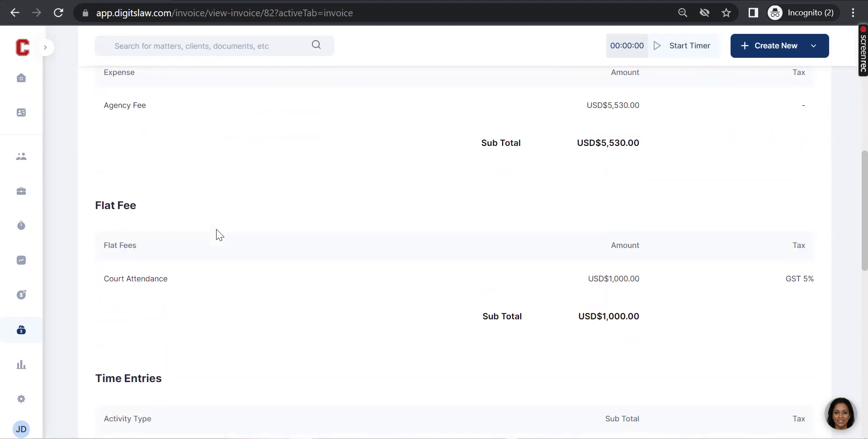
{"action": "scroll", "coordinate": [217, 235], "scroll_direction": "down", "scroll_amount": 8}
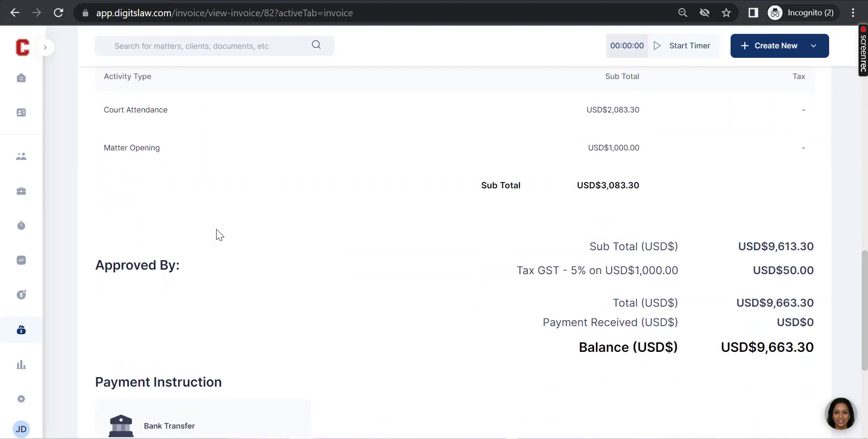
{"action": "scroll", "coordinate": [317, 312], "scroll_direction": "down", "scroll_amount": 3}
{"action": "scroll", "coordinate": [292, 279], "scroll_direction": "down", "scroll_amount": 2}
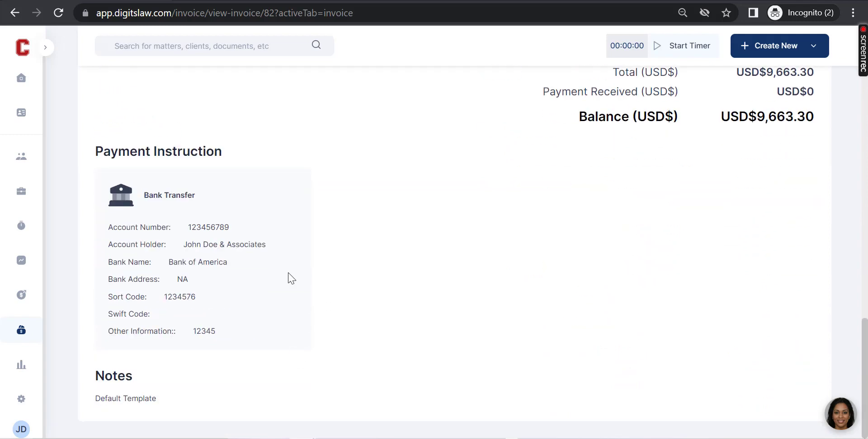
{"action": "scroll", "coordinate": [291, 279], "scroll_direction": "up", "scroll_amount": 20}
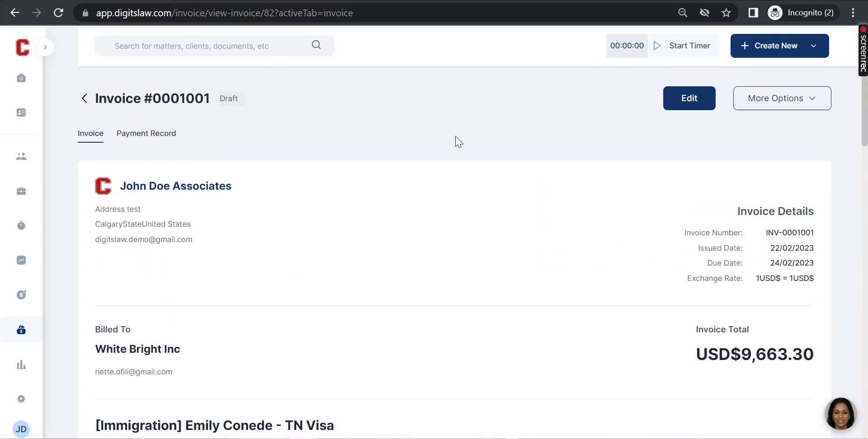
Step: Email the invoice to the client's address, showing the Cc, Bcc and personal message fields but leaving them empty
{"action": "left_click", "coordinate": [798, 103]}
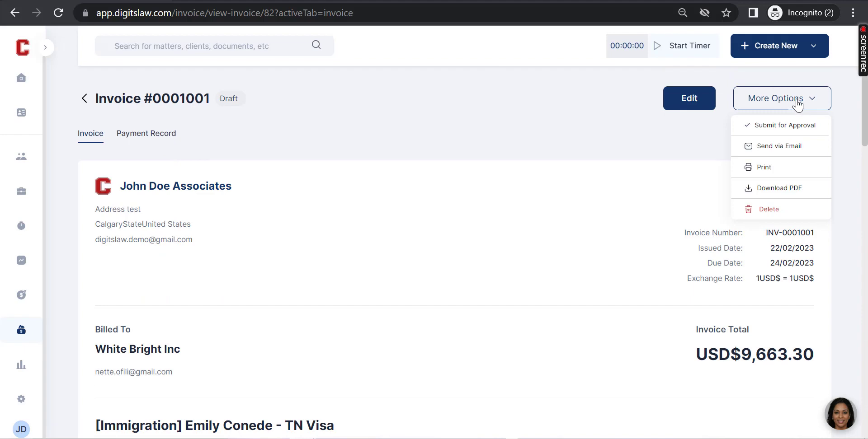
{"action": "left_click", "coordinate": [790, 149]}
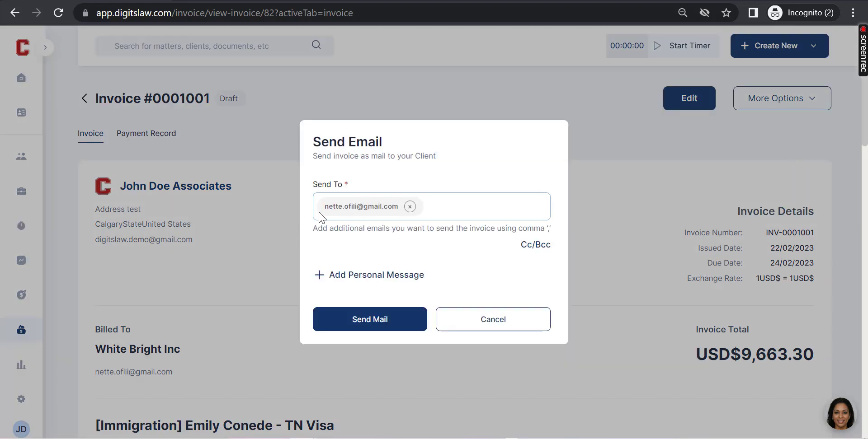
{"action": "left_click", "coordinate": [533, 247]}
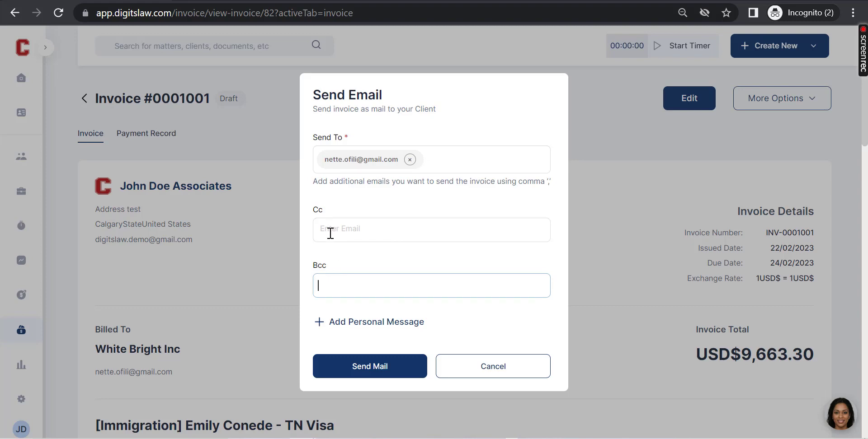
{"action": "left_click", "coordinate": [350, 323]}
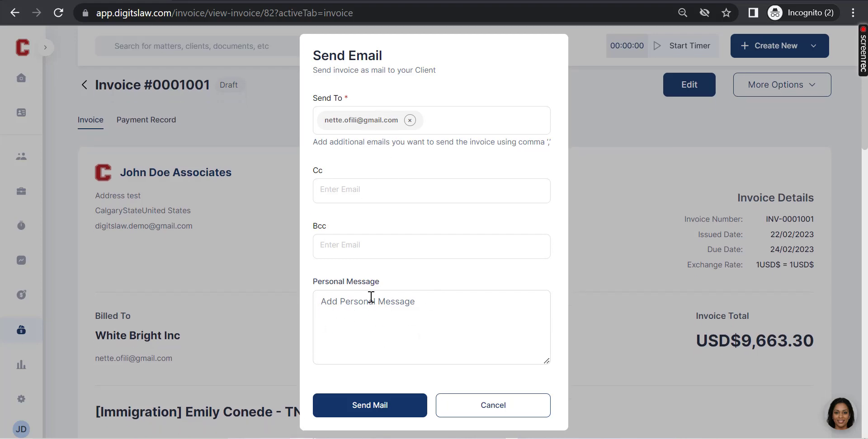
{"action": "left_click", "coordinate": [367, 407]}
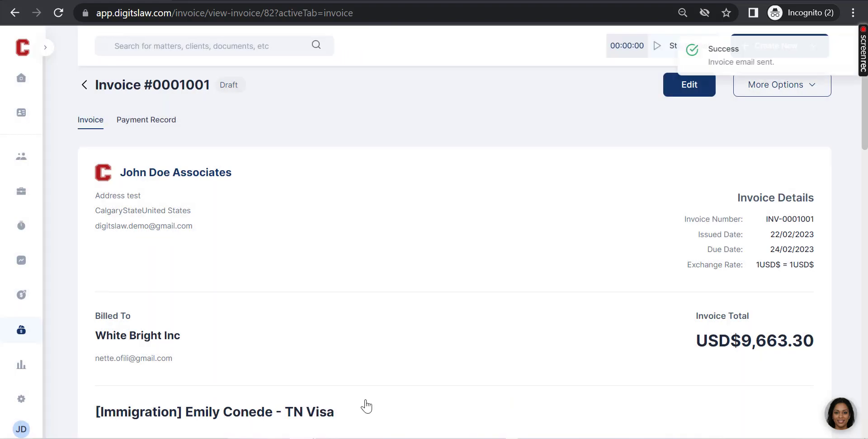
{"action": "scroll", "coordinate": [366, 331], "scroll_direction": "up", "scroll_amount": 1}
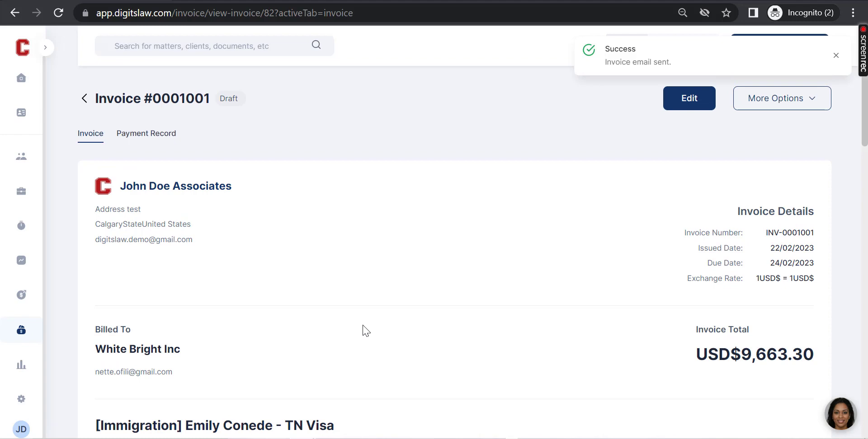
Step: Return to the invoice list, open the Add Payment form for White Bright Inc's invoice and check its invoice details
{"action": "left_click", "coordinate": [84, 99]}
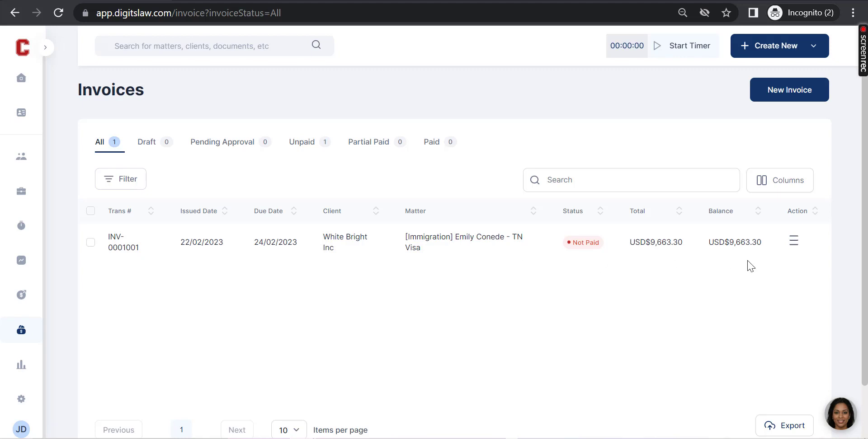
{"action": "left_click", "coordinate": [797, 249]}
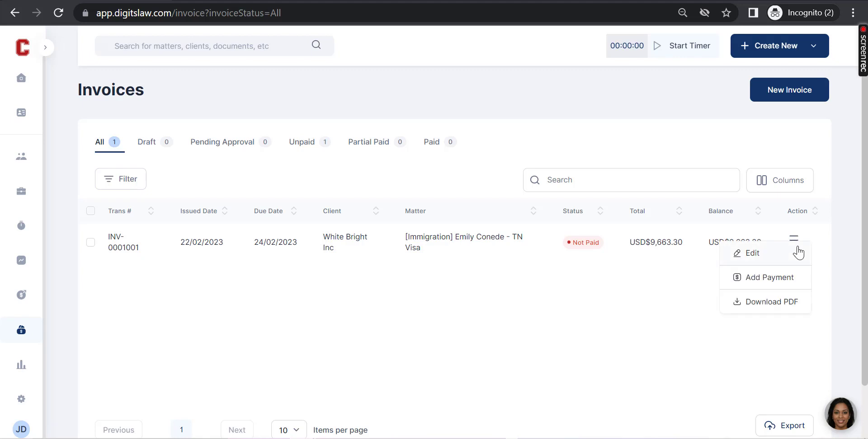
{"action": "left_click", "coordinate": [759, 277]}
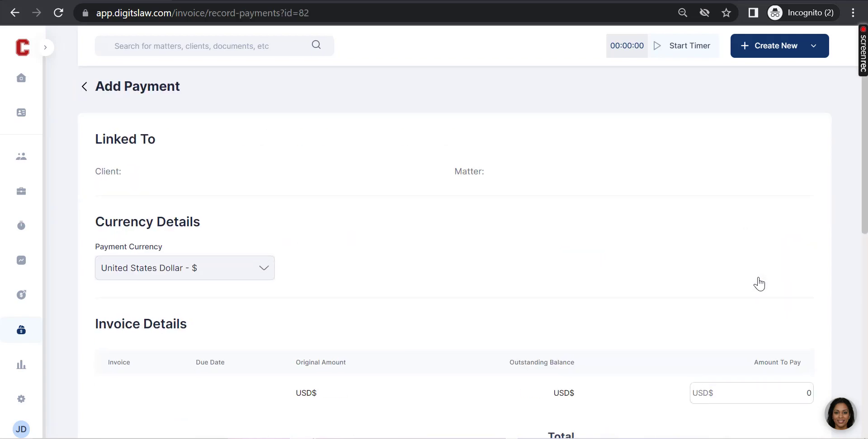
{"action": "scroll", "coordinate": [645, 284], "scroll_direction": "down", "scroll_amount": 2}
{"action": "scroll", "coordinate": [542, 246], "scroll_direction": "down", "scroll_amount": 1}
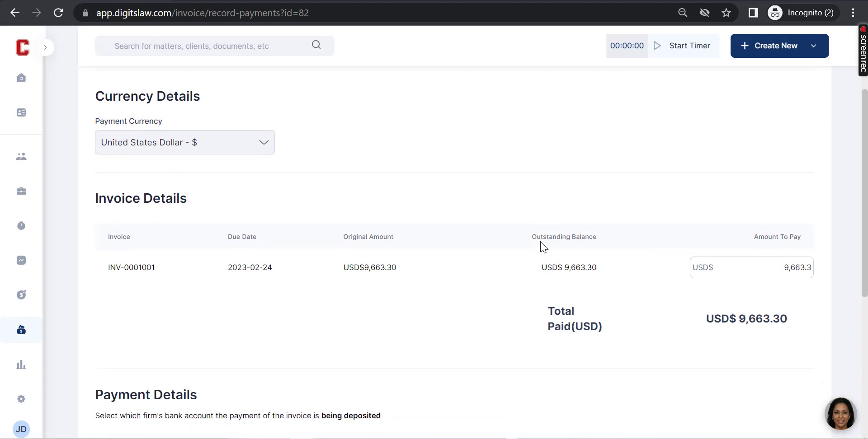
Step: Check the amount to pay and the payment details fields on the payment form, and return to the invoice list
{"action": "scroll", "coordinate": [513, 282], "scroll_direction": "down", "scroll_amount": 1}
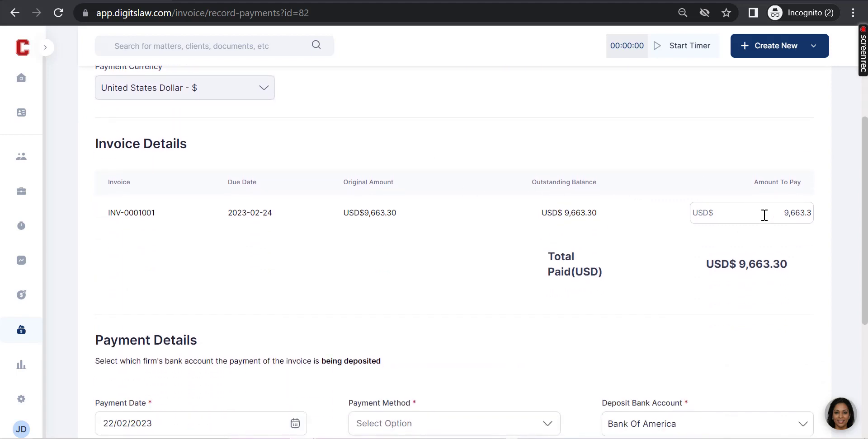
{"action": "scroll", "coordinate": [741, 240], "scroll_direction": "down", "scroll_amount": 3}
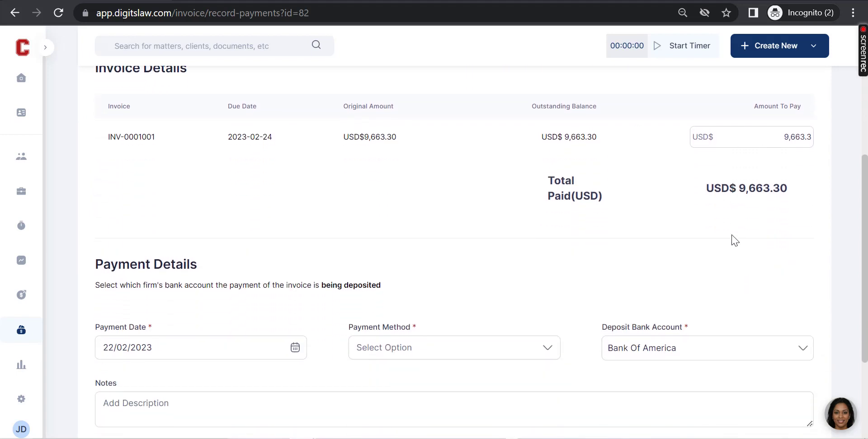
{"action": "scroll", "coordinate": [496, 312], "scroll_direction": "up", "scroll_amount": 7}
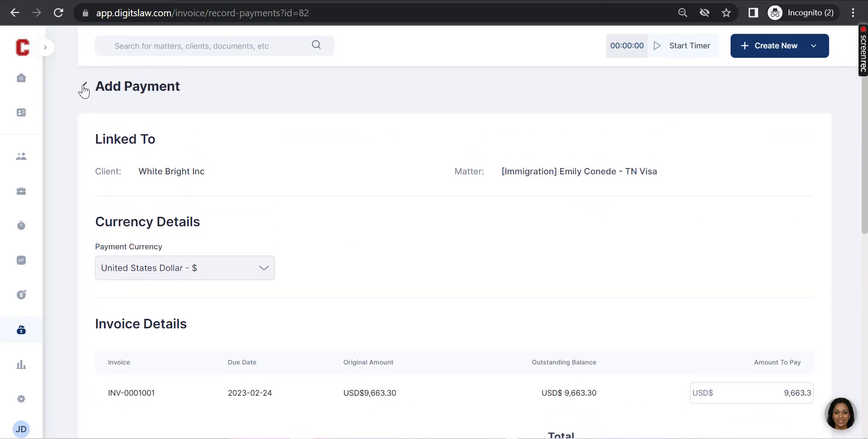
{"action": "left_click", "coordinate": [84, 89]}
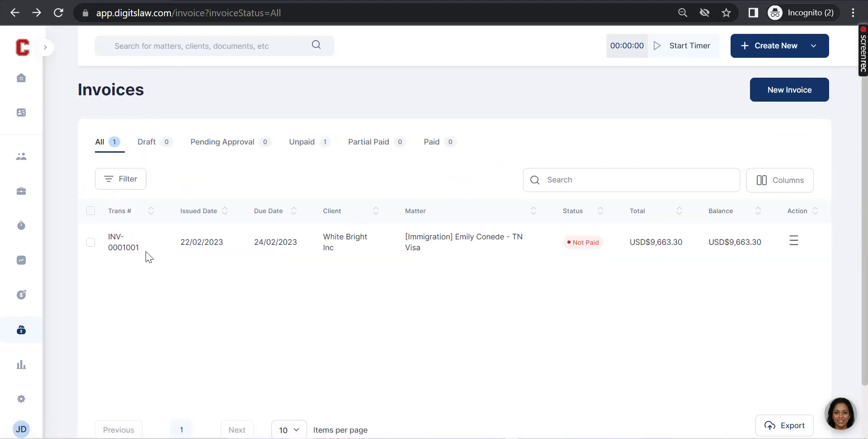
Step: Start recording a payment from White Bright Inc's invoice page and set the amount to pay to USD 2,000
{"action": "left_click", "coordinate": [126, 248]}
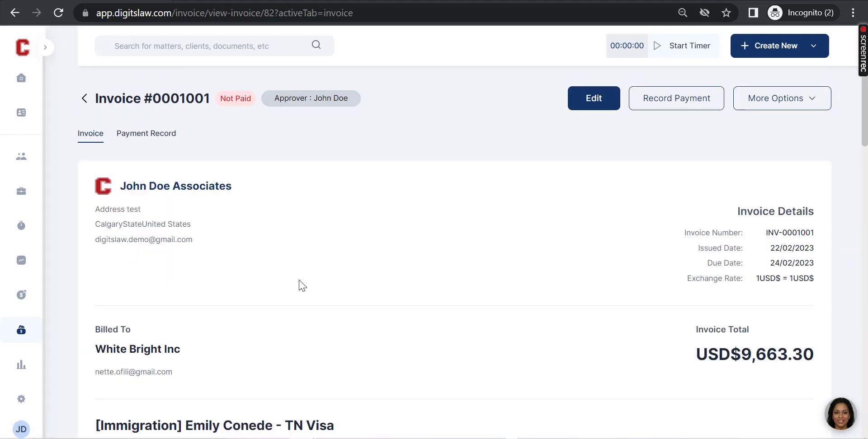
{"action": "left_click", "coordinate": [663, 109]}
{"action": "scroll", "coordinate": [595, 240], "scroll_direction": "down", "scroll_amount": 4}
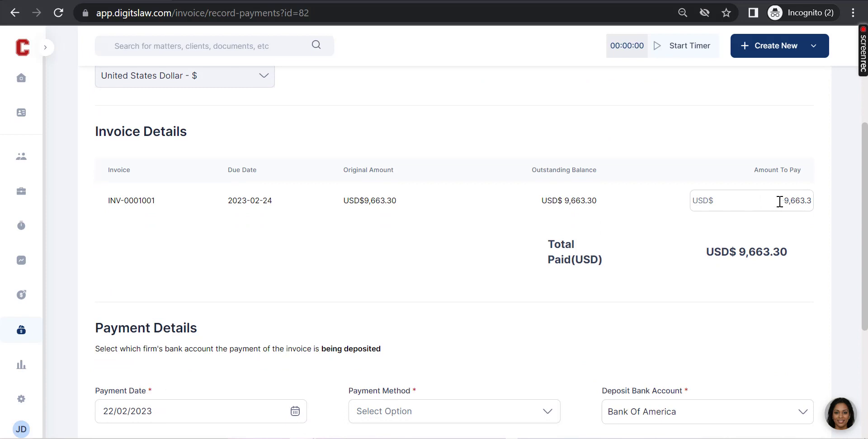
{"action": "scroll", "coordinate": [780, 202], "scroll_direction": "down", "scroll_amount": 1}
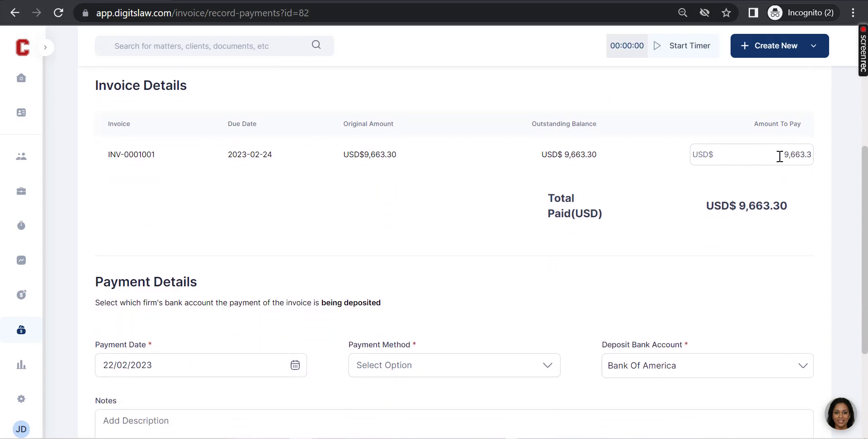
{"action": "scroll", "coordinate": [779, 157], "scroll_direction": "down", "scroll_amount": 1}
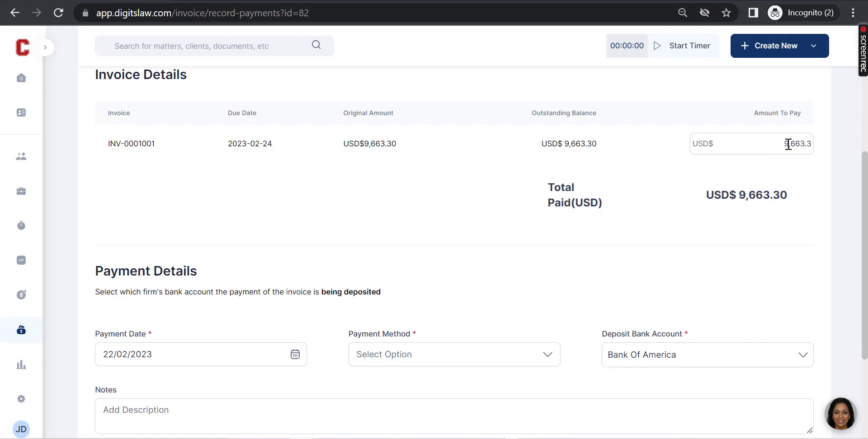
{"action": "left_click_drag", "start_coordinate": [783, 144], "coordinate": [828, 149]}
{"action": "type", "text": "2000"}
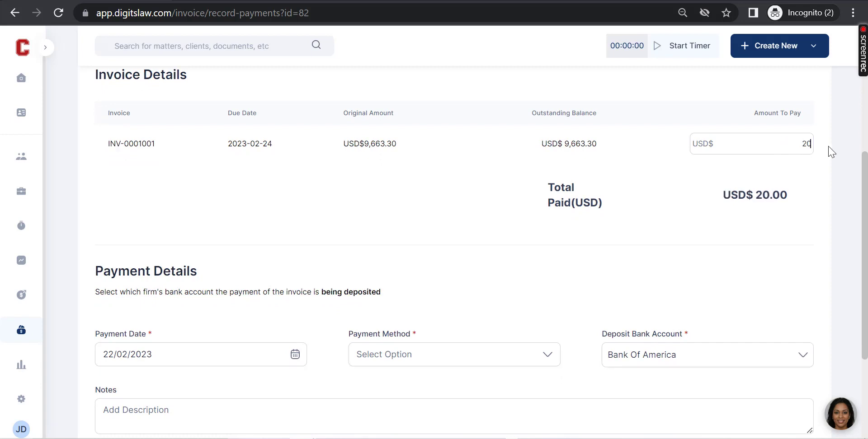
Step: Choose Bank Transfer as the payment method, keep Bank Of America as the deposit account, and add the payment
{"action": "scroll", "coordinate": [784, 237], "scroll_direction": "down", "scroll_amount": 1}
{"action": "scroll", "coordinate": [663, 231], "scroll_direction": "down", "scroll_amount": 2}
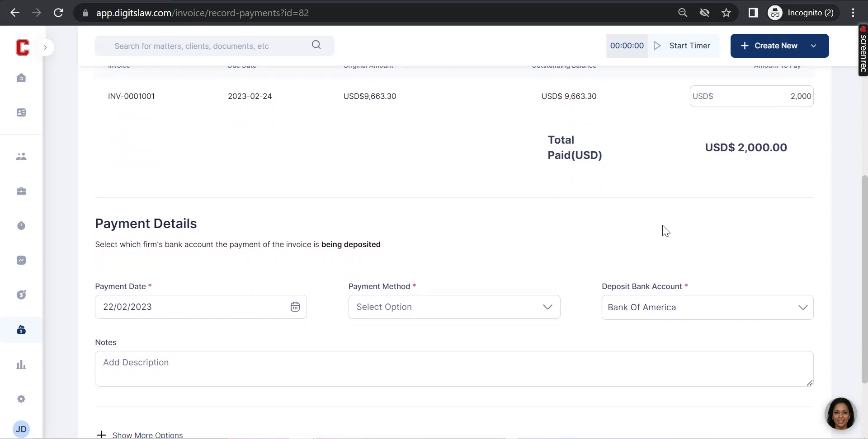
{"action": "left_click", "coordinate": [491, 256]}
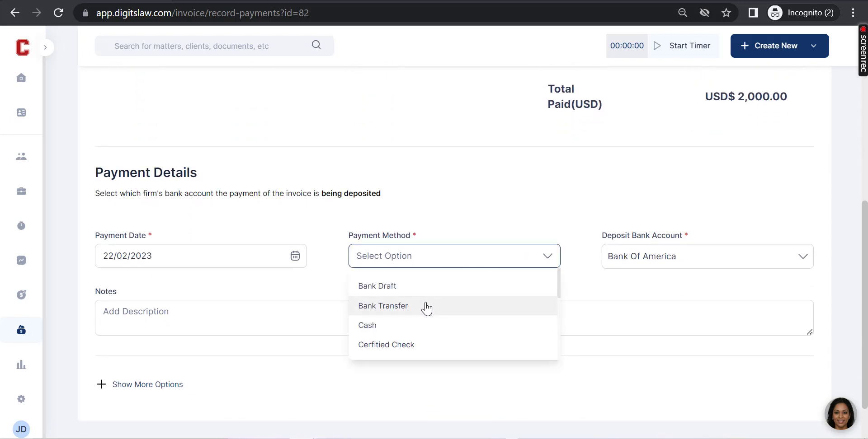
{"action": "left_click", "coordinate": [403, 306]}
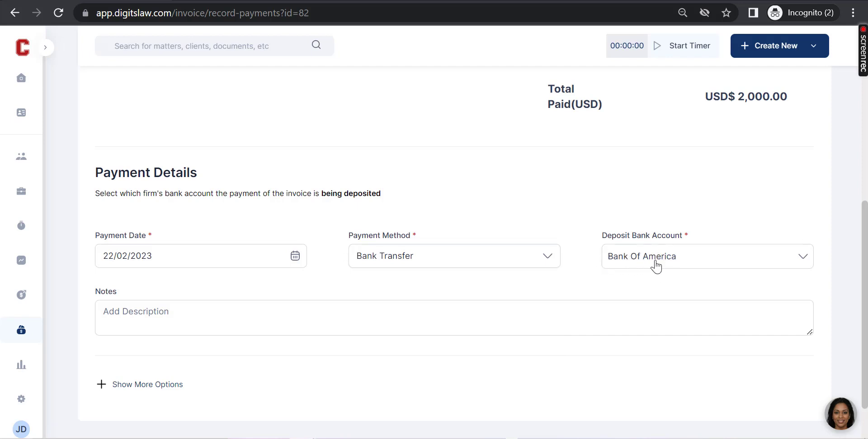
{"action": "scroll", "coordinate": [633, 303], "scroll_direction": "down", "scroll_amount": 1}
{"action": "scroll", "coordinate": [359, 268], "scroll_direction": "down", "scroll_amount": 1}
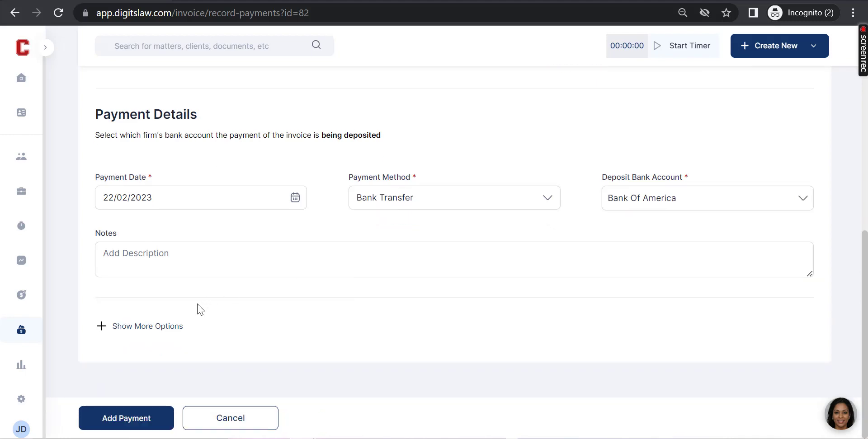
{"action": "left_click", "coordinate": [140, 414]}
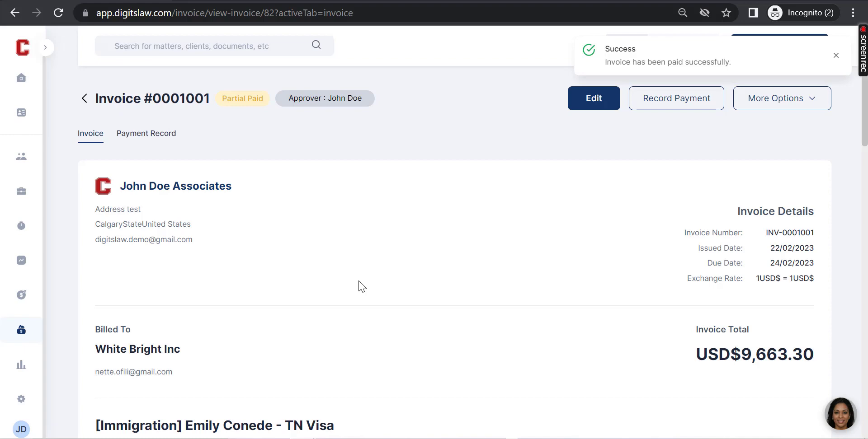
Step: Check the invoice's payment received, balance and payment records, and return to the invoice list
{"action": "scroll", "coordinate": [360, 287], "scroll_direction": "down", "scroll_amount": 15}
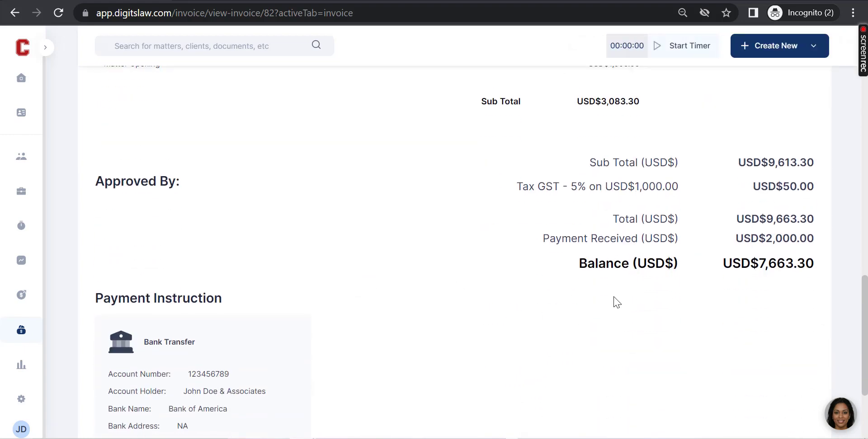
{"action": "scroll", "coordinate": [782, 277], "scroll_direction": "up", "scroll_amount": 15}
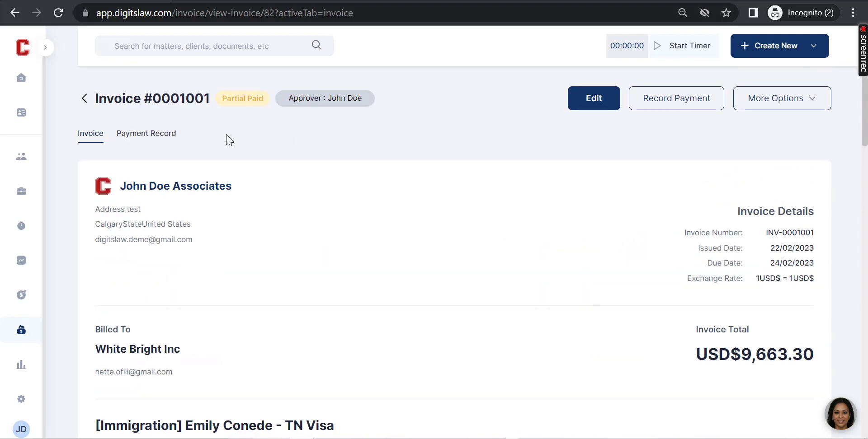
{"action": "left_click", "coordinate": [164, 137]}
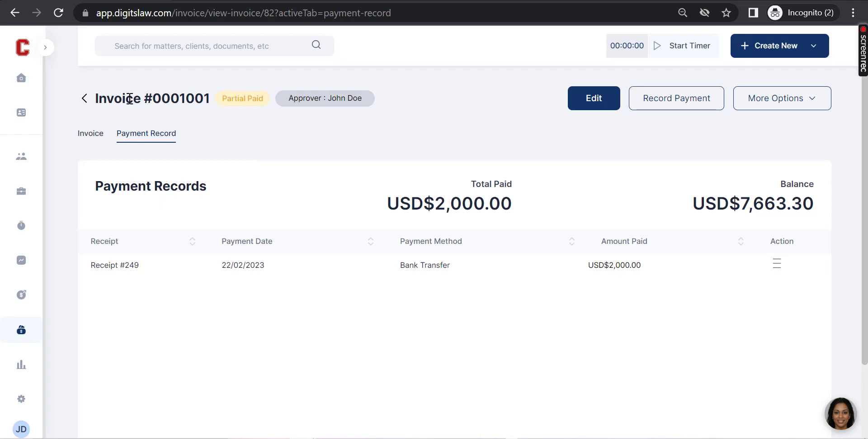
{"action": "left_click", "coordinate": [83, 100]}
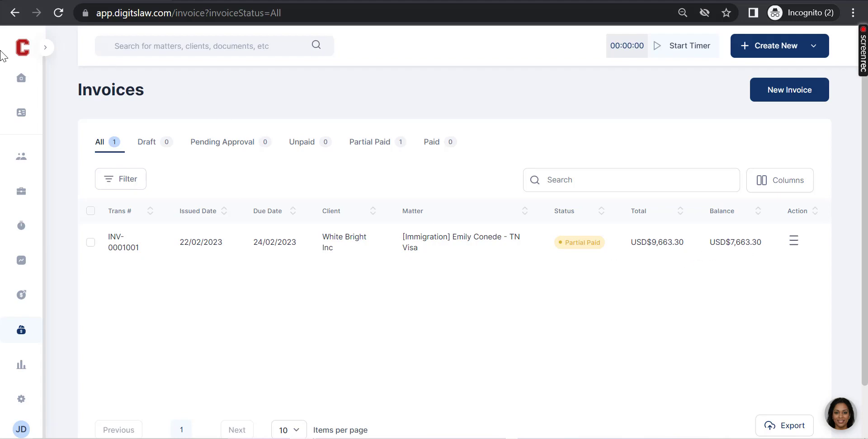
Step: Open White Bright Inc's immigration TN Visa matter and examine its financial summary, matter information and Time Spent chart
{"action": "left_click", "coordinate": [40, 49]}
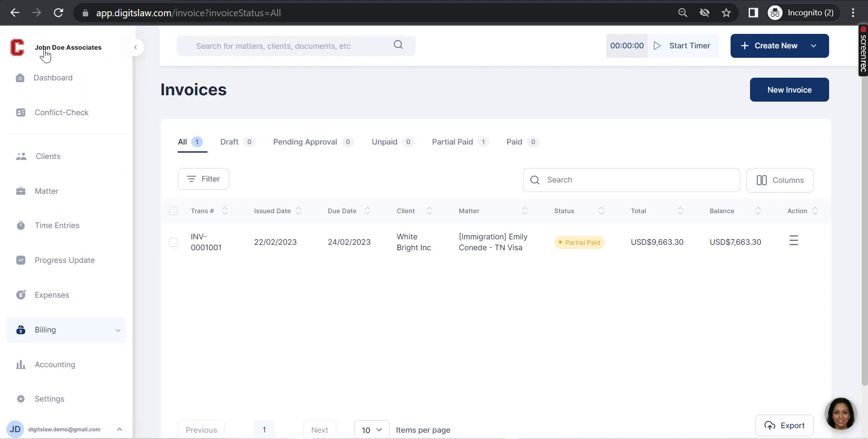
{"action": "left_click", "coordinate": [63, 192]}
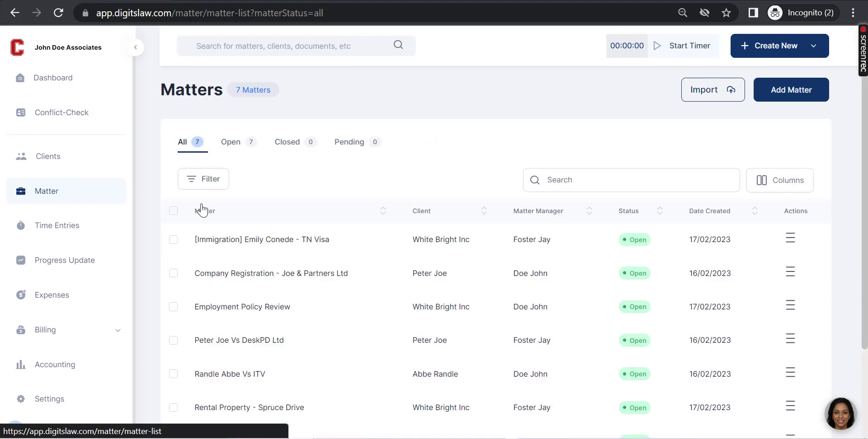
{"action": "left_click", "coordinate": [236, 241]}
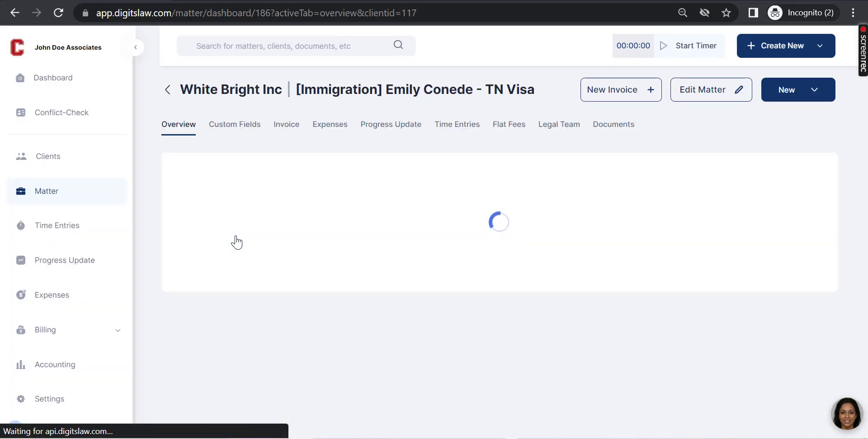
{"action": "scroll", "coordinate": [236, 241], "scroll_direction": "down", "scroll_amount": 1}
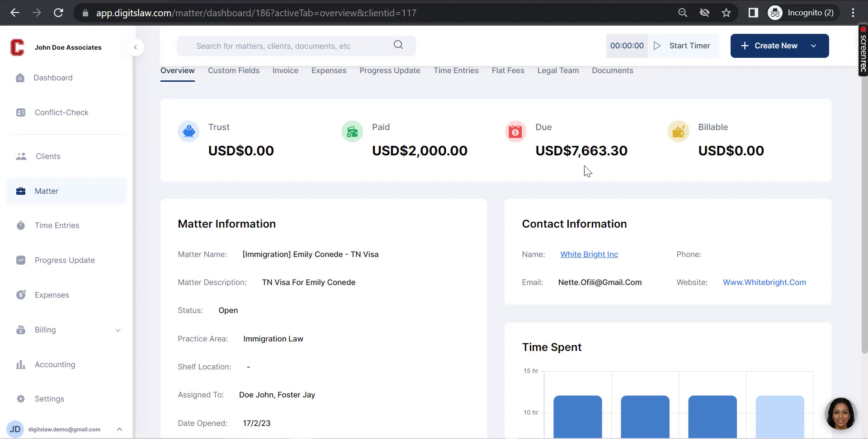
{"action": "scroll", "coordinate": [586, 171], "scroll_direction": "down", "scroll_amount": 3}
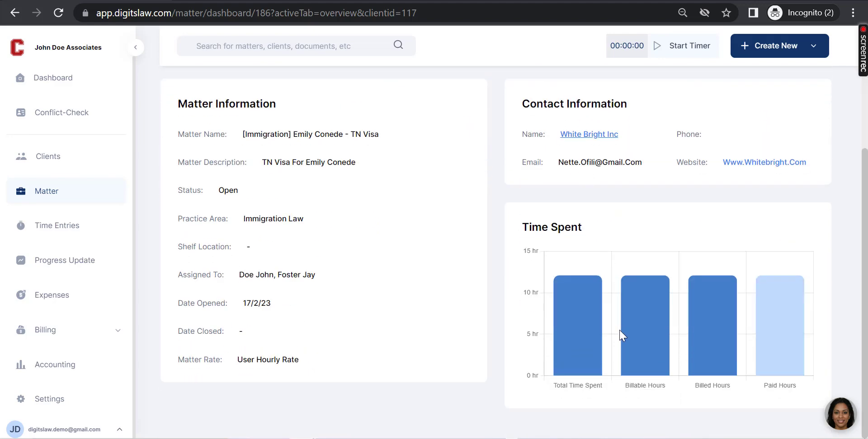
{"action": "mouse_move", "coordinate": [734, 325]}
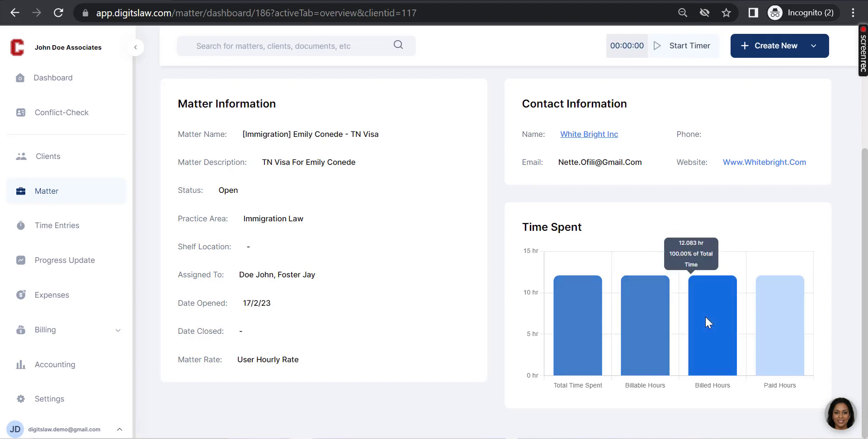
{"action": "scroll", "coordinate": [689, 312], "scroll_direction": "up", "scroll_amount": 4}
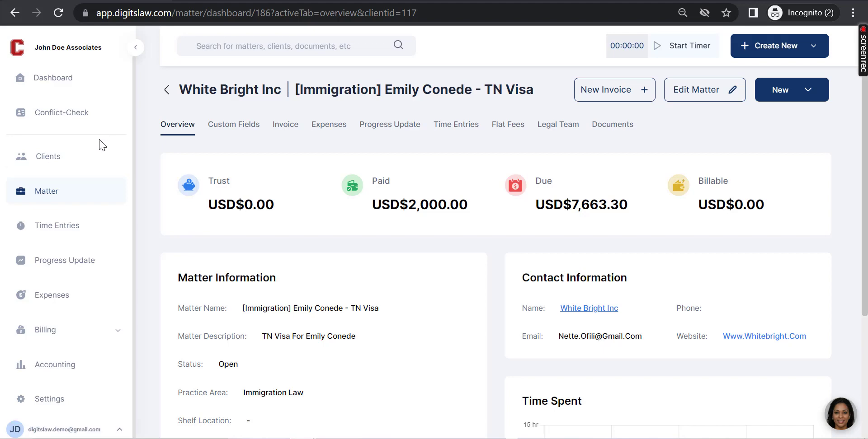
Step: Open the accounting Business Overview and examine the business summary and the Cashflow revenue chart
{"action": "scroll", "coordinate": [70, 212], "scroll_direction": "down", "scroll_amount": 1}
{"action": "scroll", "coordinate": [85, 351], "scroll_direction": "down", "scroll_amount": 1}
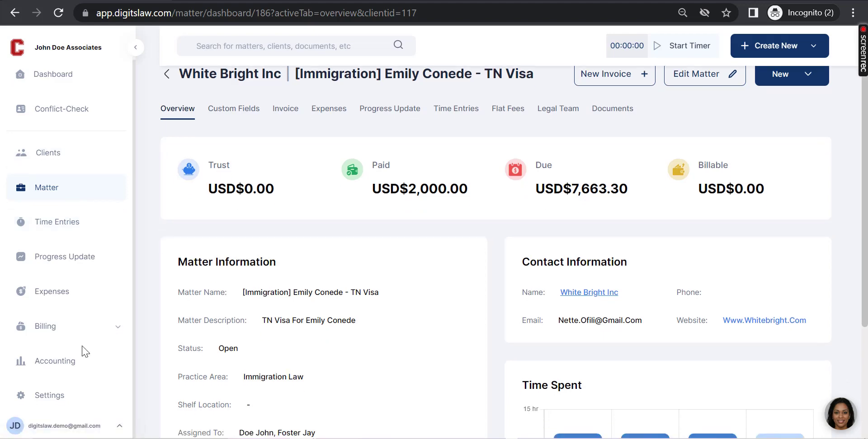
{"action": "left_click", "coordinate": [68, 370]}
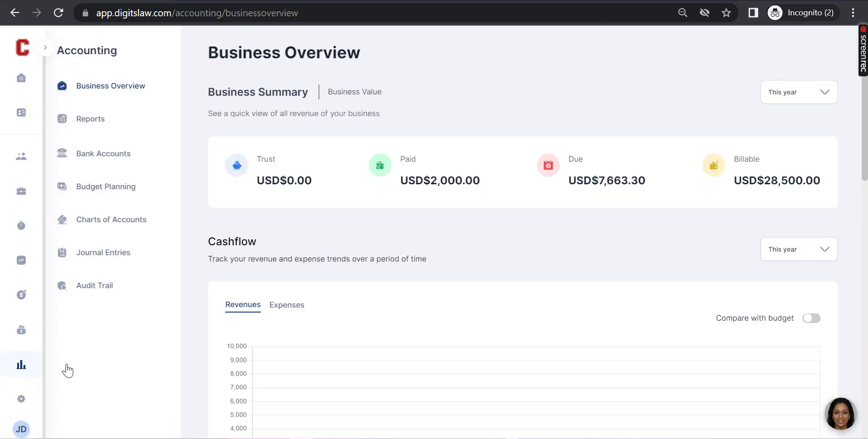
{"action": "scroll", "coordinate": [226, 316], "scroll_direction": "down", "scroll_amount": 1}
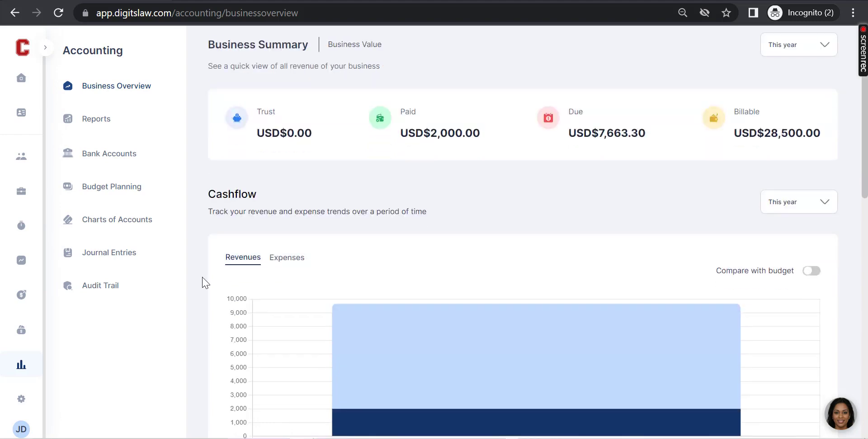
{"action": "scroll", "coordinate": [246, 292], "scroll_direction": "down", "scroll_amount": 2}
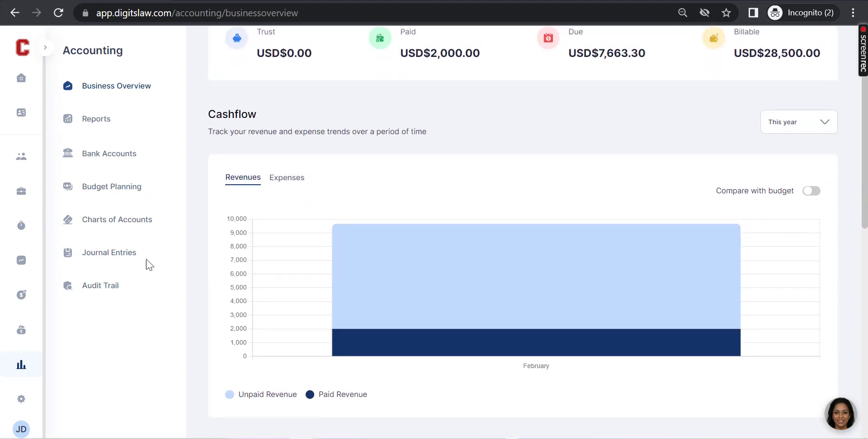
Step: Open the journal entries and examine the debits and credits posted for White Bright Inc's invoice and payment
{"action": "left_click", "coordinate": [124, 254]}
{"action": "scroll", "coordinate": [312, 316], "scroll_direction": "down", "scroll_amount": 5}
{"action": "scroll", "coordinate": [318, 320], "scroll_direction": "down", "scroll_amount": 8}
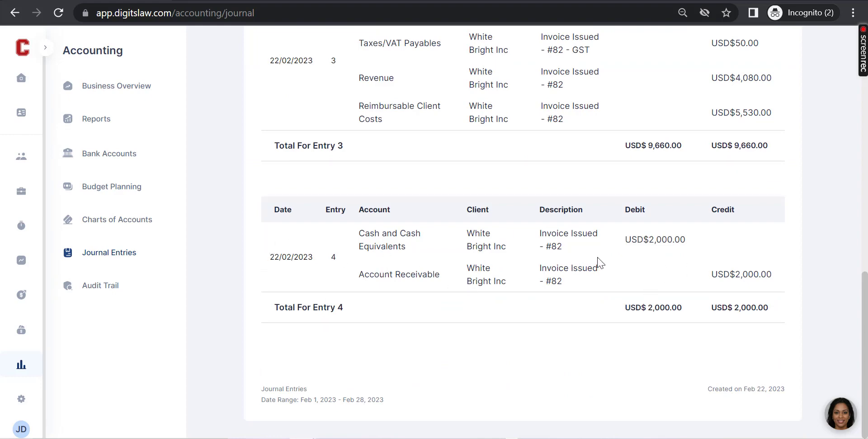
{"action": "scroll", "coordinate": [597, 263], "scroll_direction": "up", "scroll_amount": 1}
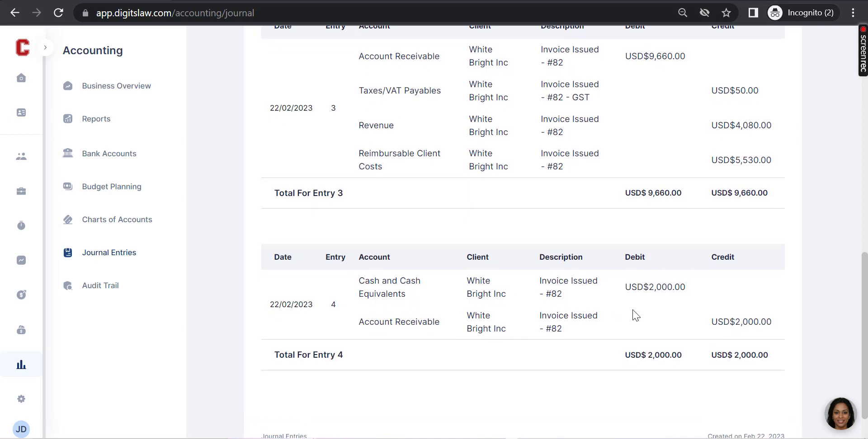
{"action": "scroll", "coordinate": [635, 315], "scroll_direction": "down", "scroll_amount": 1}
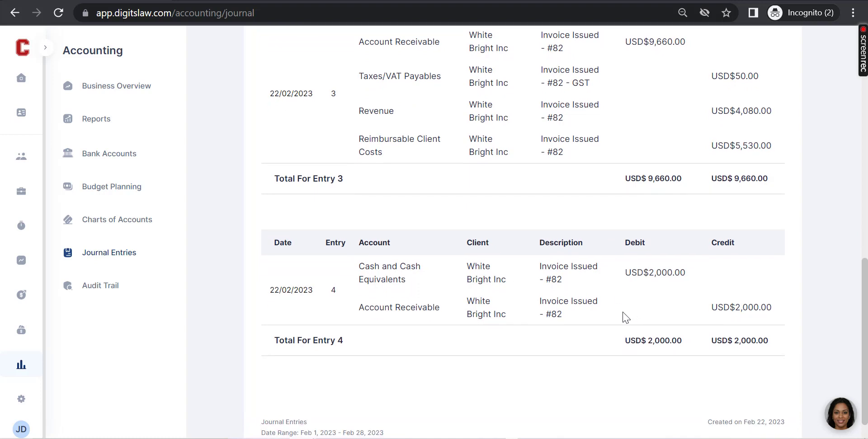